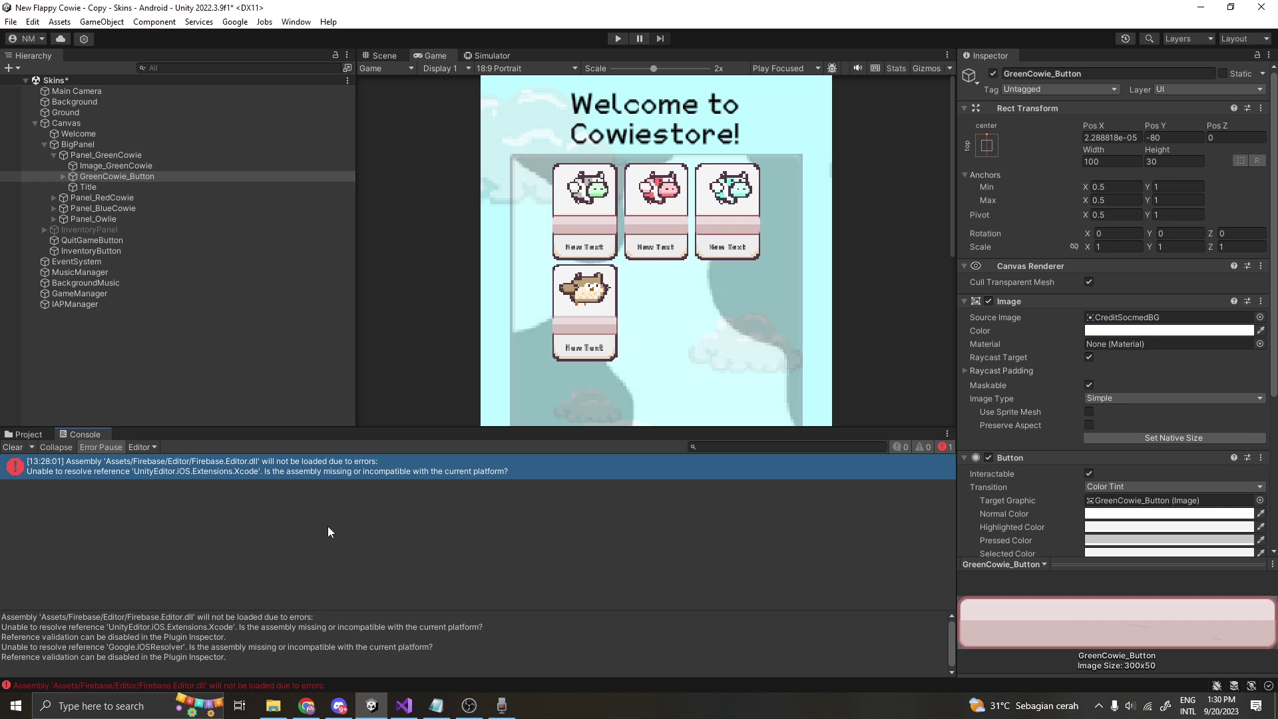
Step: Check in Package Manager that In App Purchasing 4.9.4 is installed, then close the package list
{"action": "left_click", "coordinate": [254, 24]}
{"action": "left_click", "coordinate": [295, 22]}
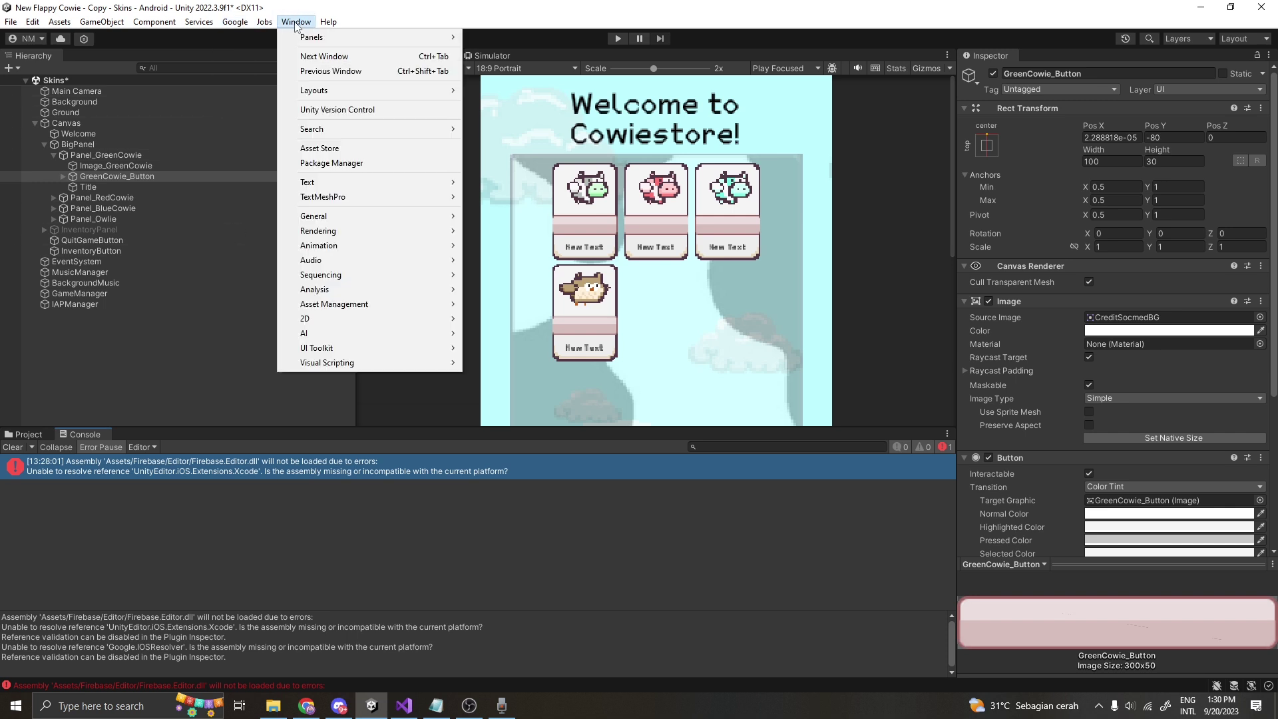
{"action": "left_click", "coordinate": [370, 165]}
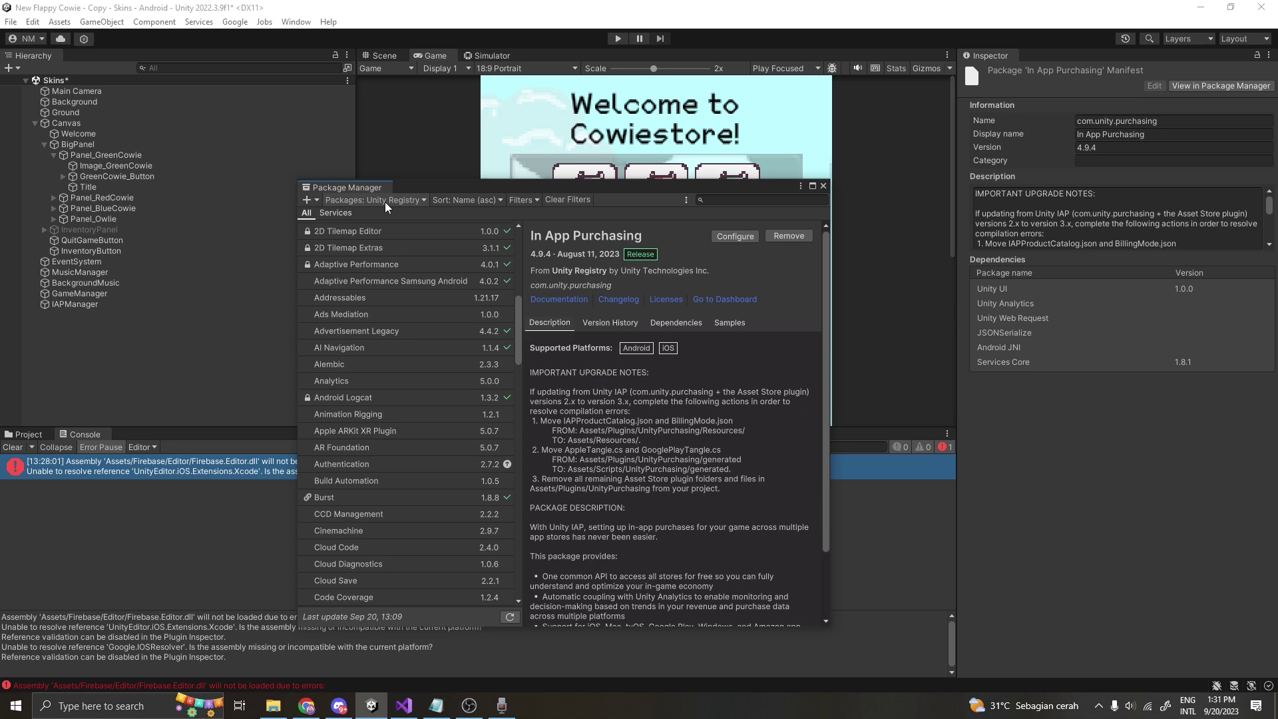
{"action": "scroll", "coordinate": [407, 283], "scroll_direction": "down", "scroll_amount": 8}
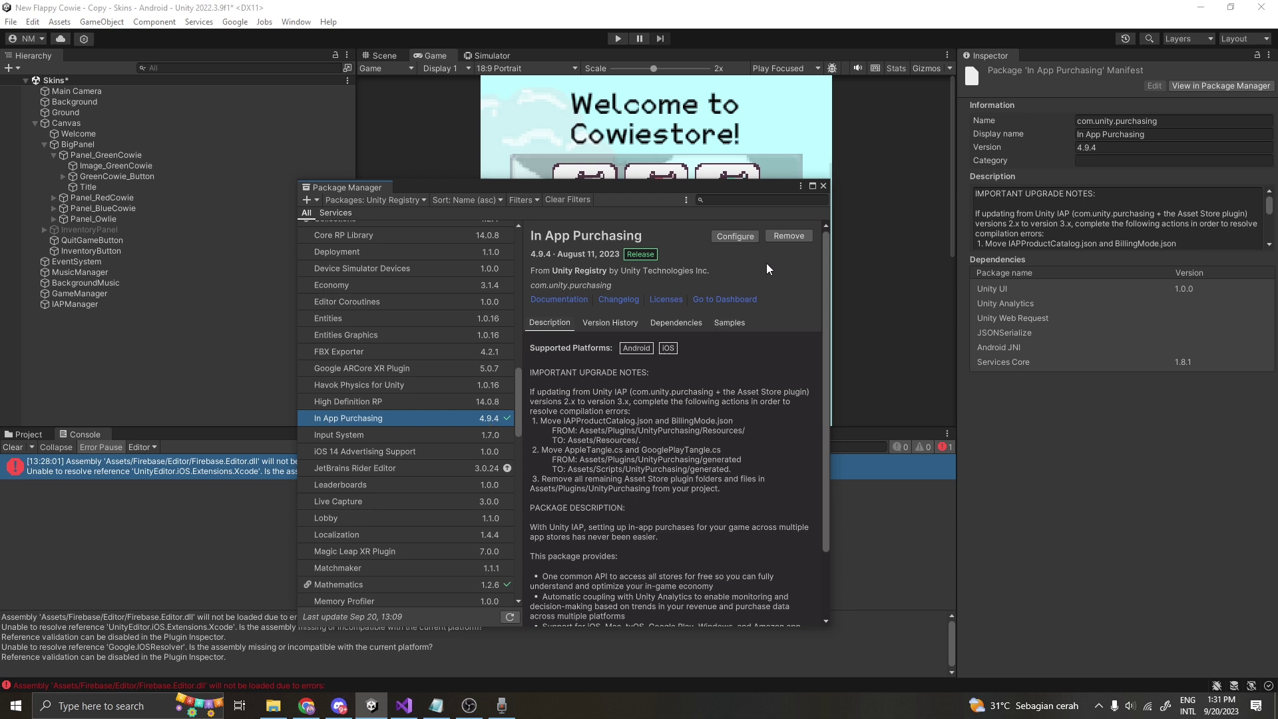
{"action": "left_click", "coordinate": [823, 186]}
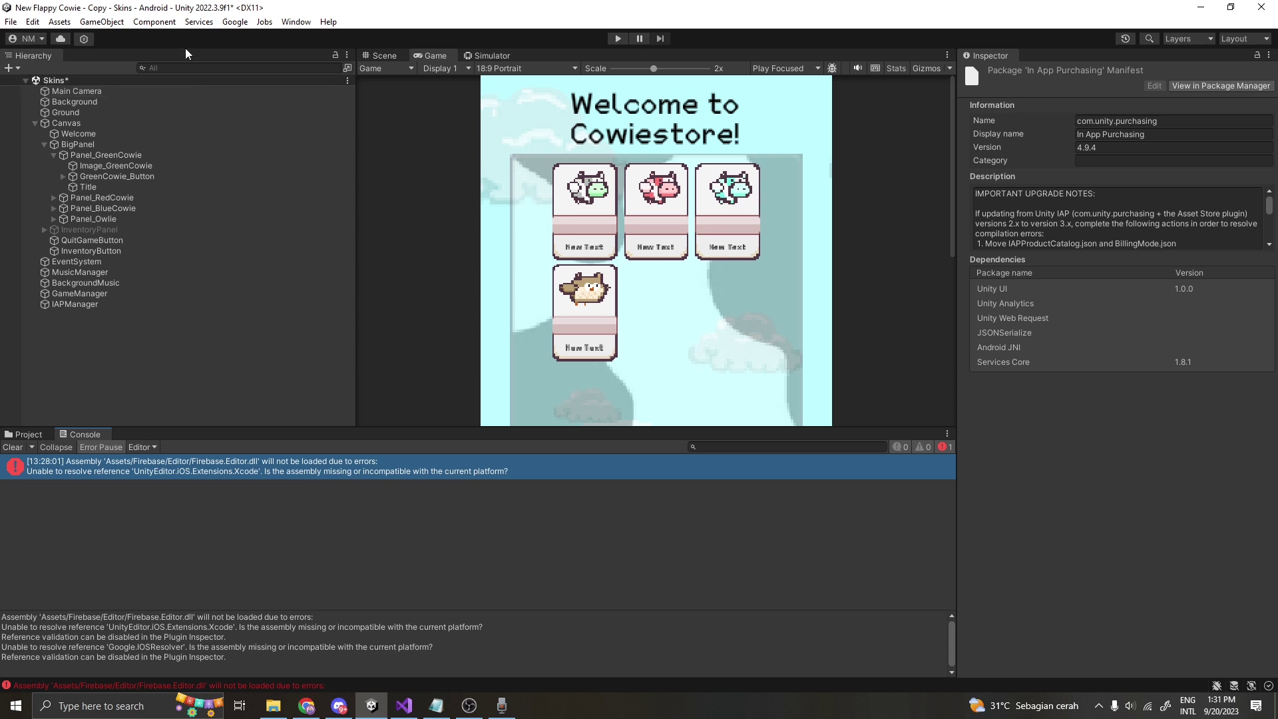
Step: Open the IAP Catalog and move it higher to review the Cowie, Owlie and Big Chicken products
{"action": "left_click", "coordinate": [234, 20]}
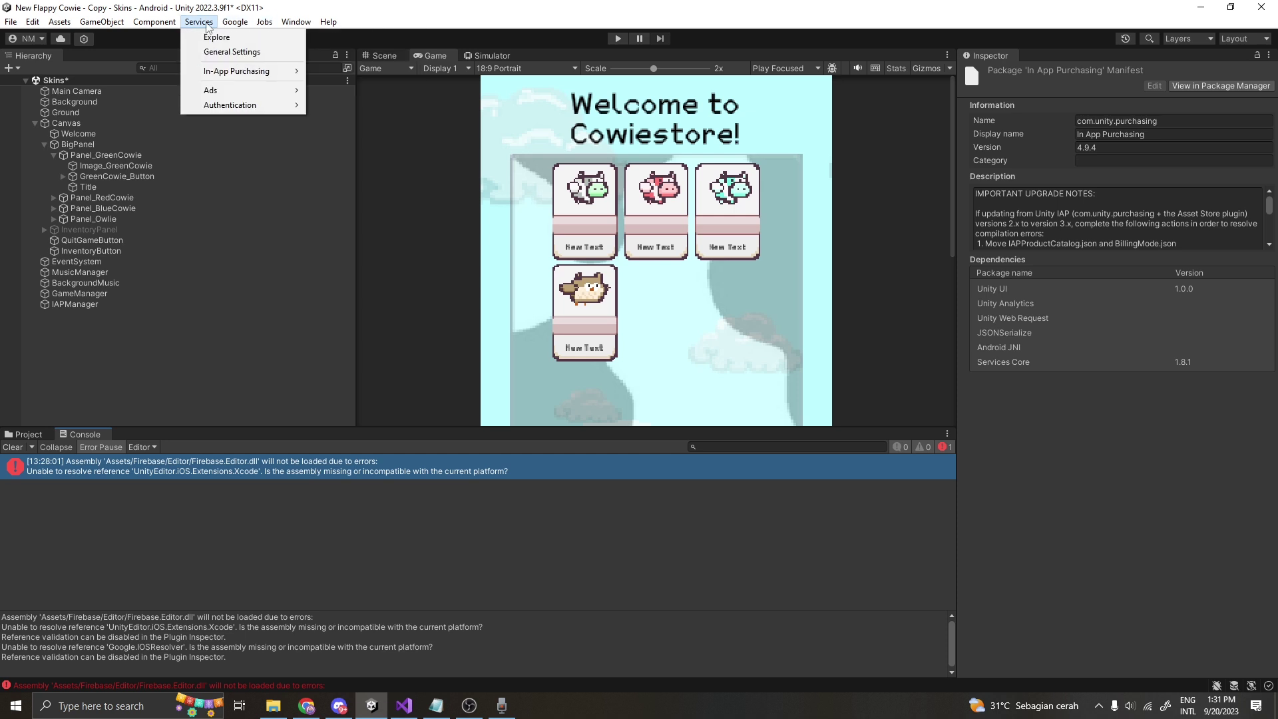
{"action": "mouse_move", "coordinate": [237, 71]}
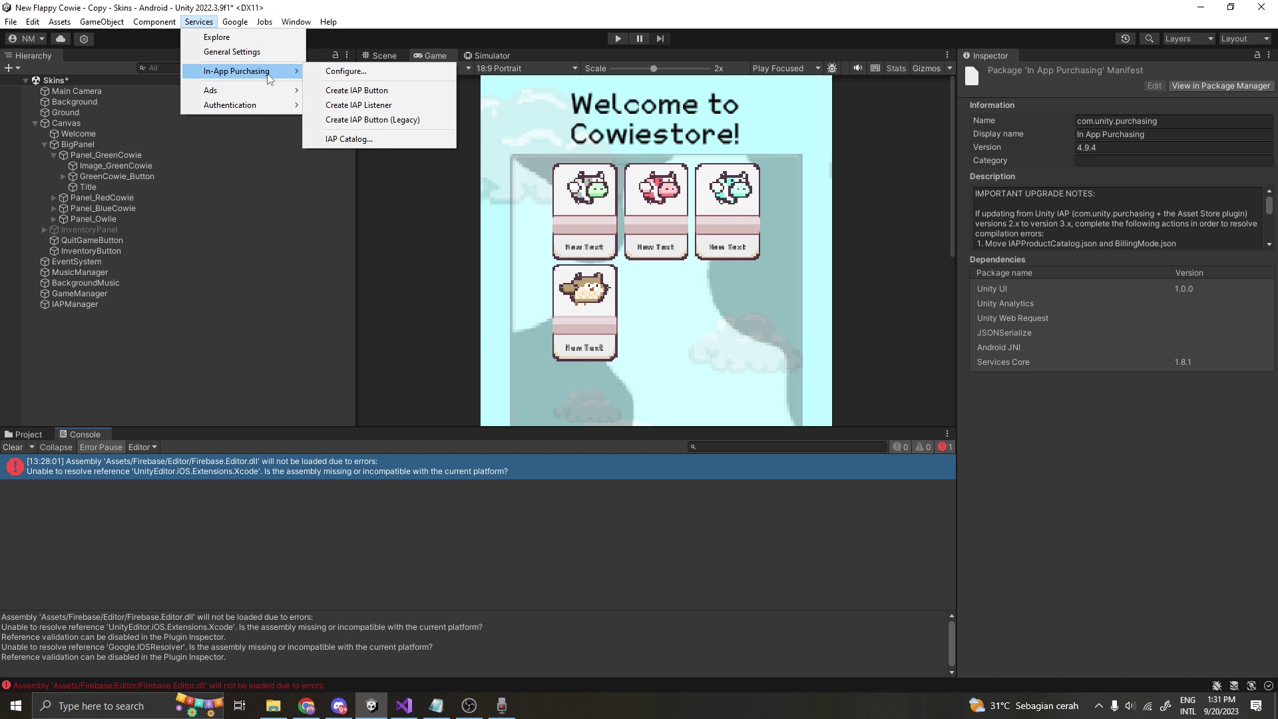
{"action": "left_click", "coordinate": [352, 140]}
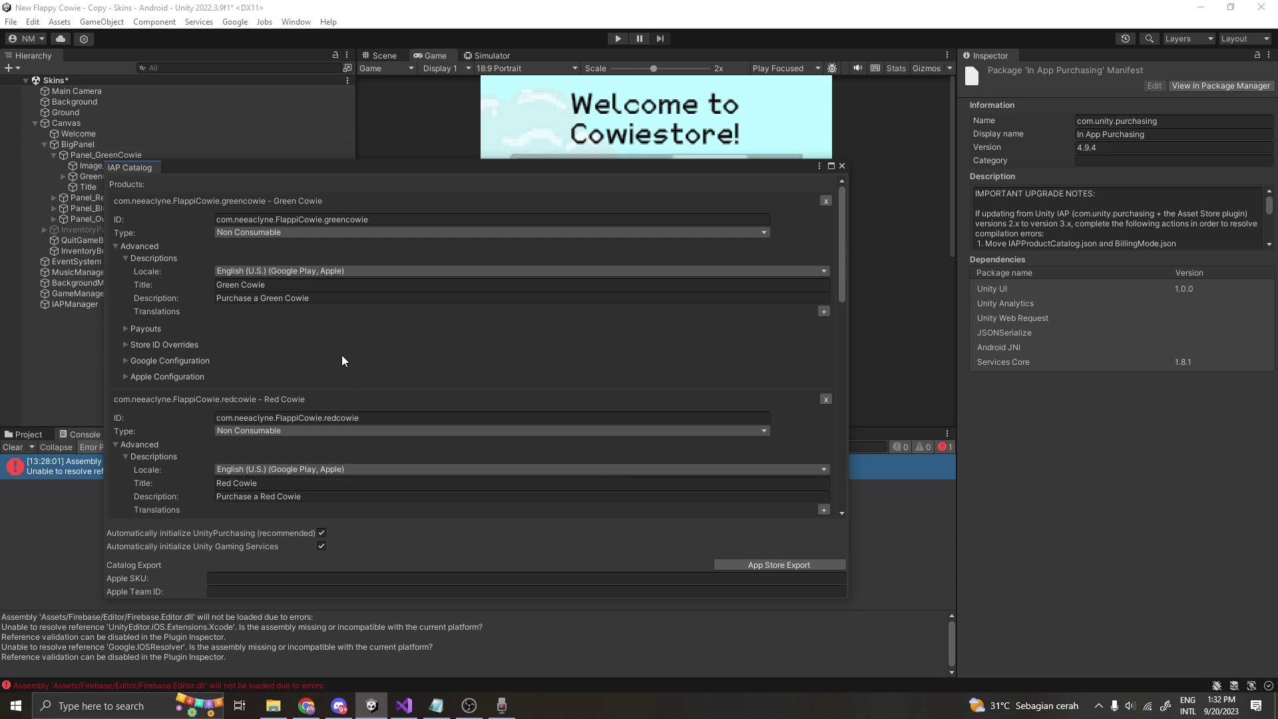
{"action": "left_click_drag", "start_coordinate": [370, 164], "coordinate": [381, 111]}
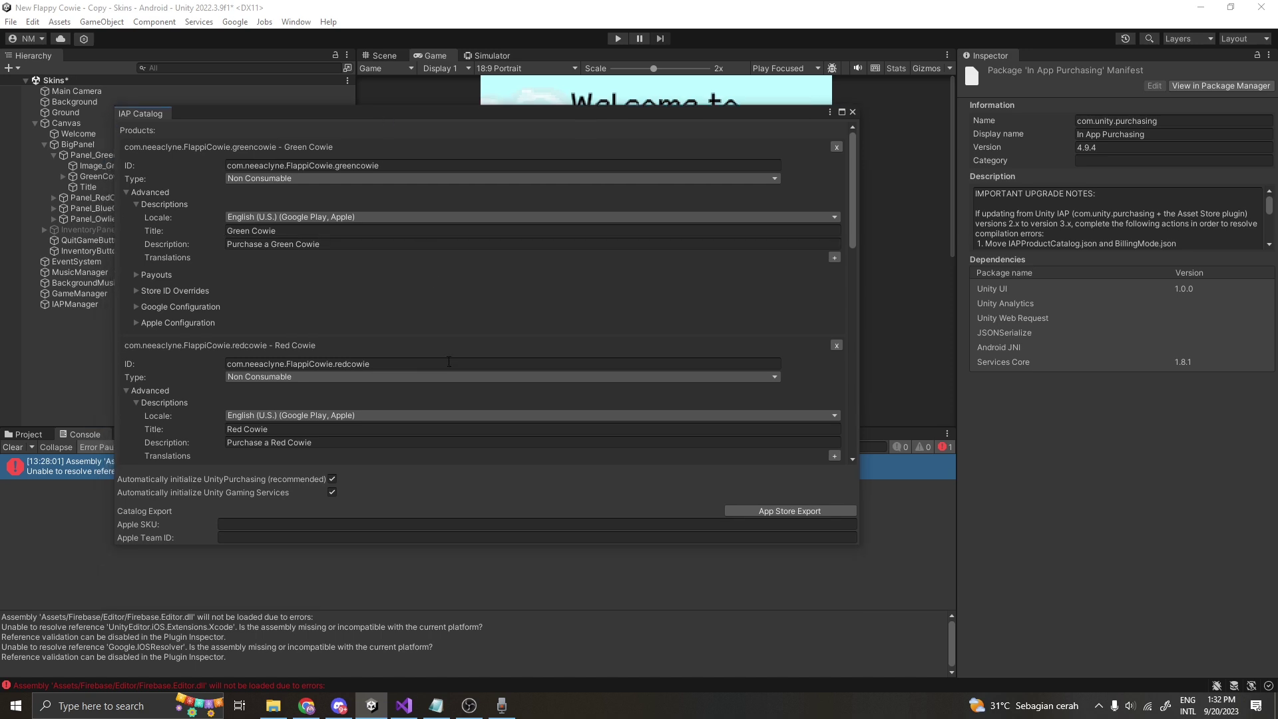
{"action": "scroll", "coordinate": [448, 362], "scroll_direction": "down", "scroll_amount": 3}
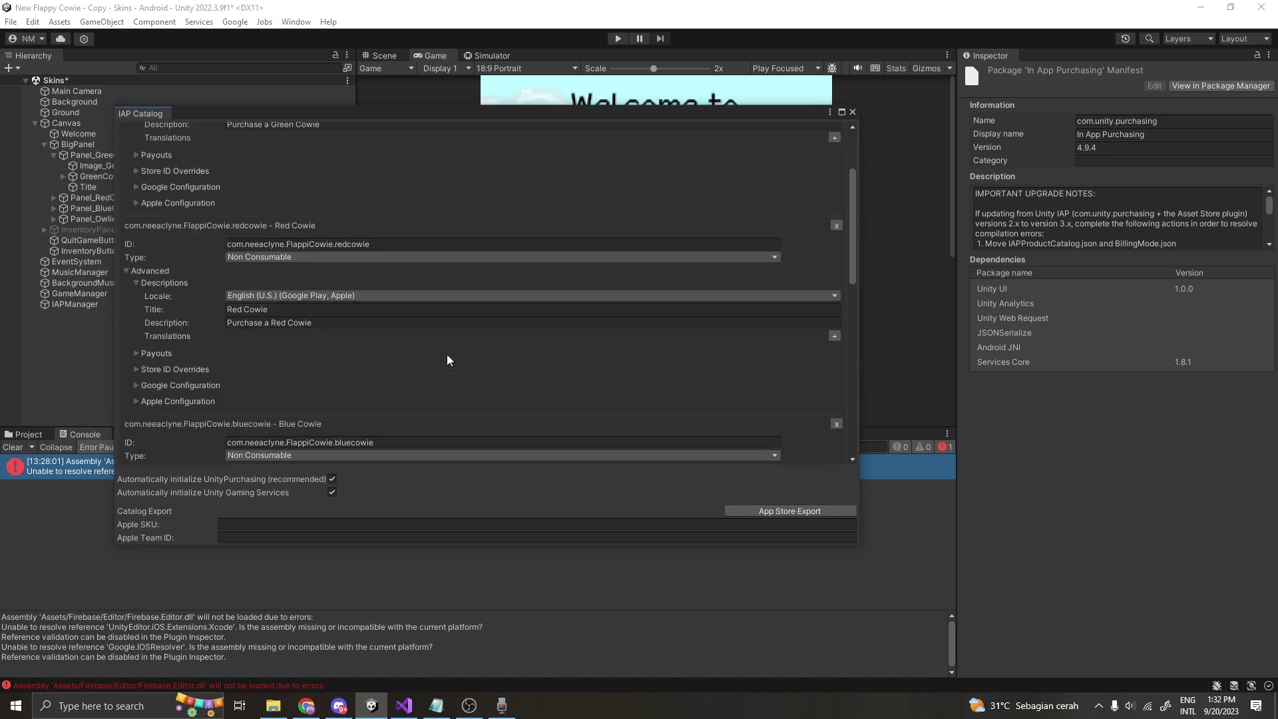
{"action": "scroll", "coordinate": [448, 356], "scroll_direction": "down", "scroll_amount": 4}
{"action": "scroll", "coordinate": [447, 355], "scroll_direction": "down", "scroll_amount": 3}
{"action": "scroll", "coordinate": [446, 355], "scroll_direction": "down", "scroll_amount": 3}
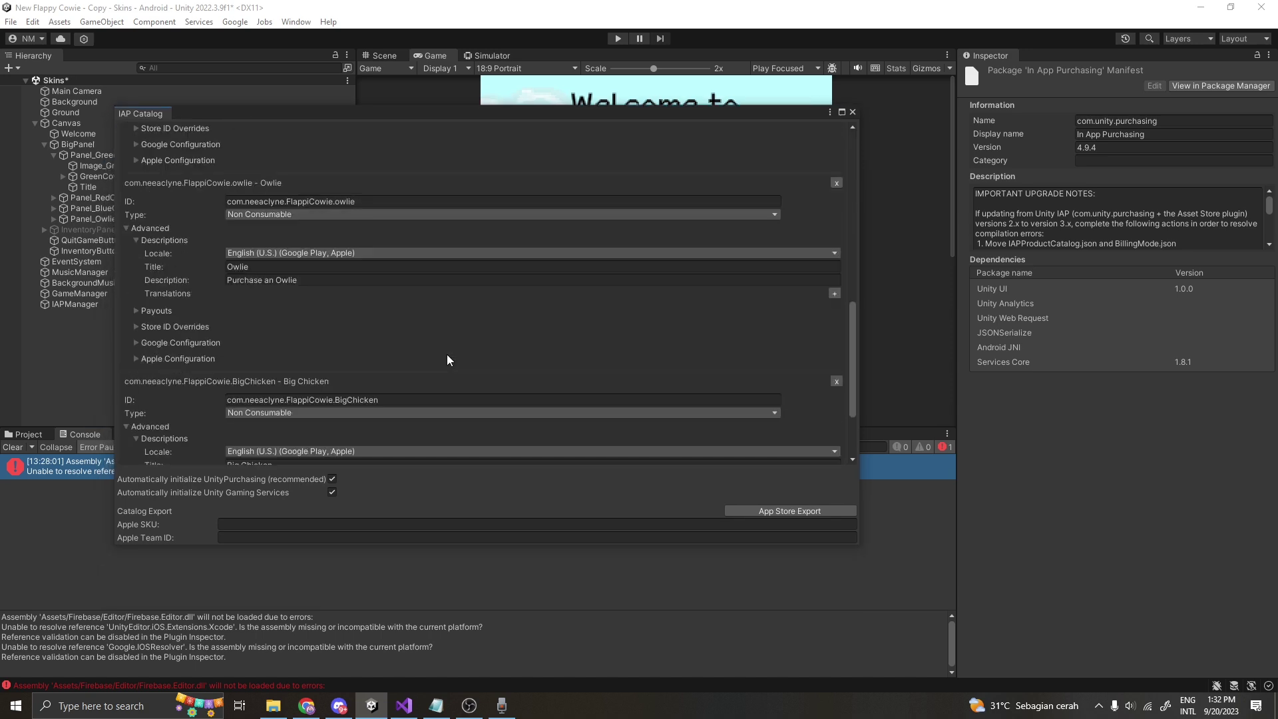
{"action": "scroll", "coordinate": [445, 354], "scroll_direction": "down", "scroll_amount": 4}
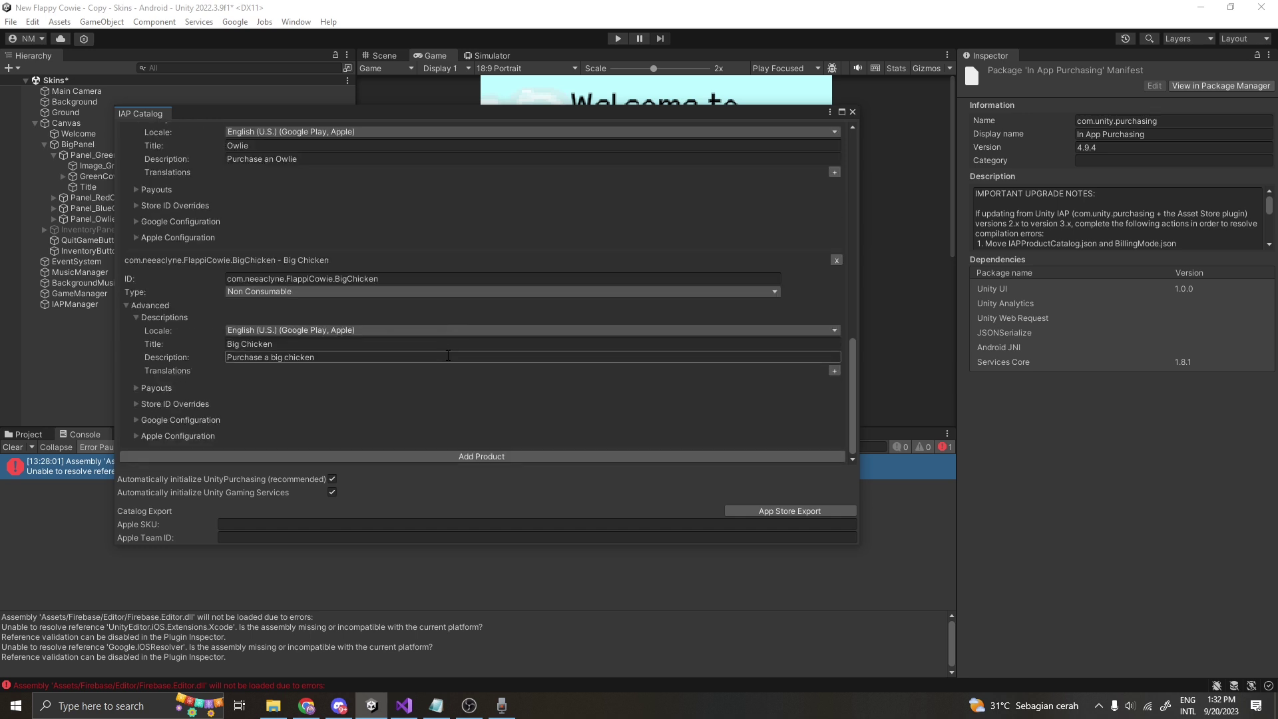
Step: Add a new catalog product and give it the ID com.neeaclyne.FlappiCowie.Apple
{"action": "left_click", "coordinate": [507, 457]}
{"action": "scroll", "coordinate": [388, 431], "scroll_direction": "down", "scroll_amount": 3}
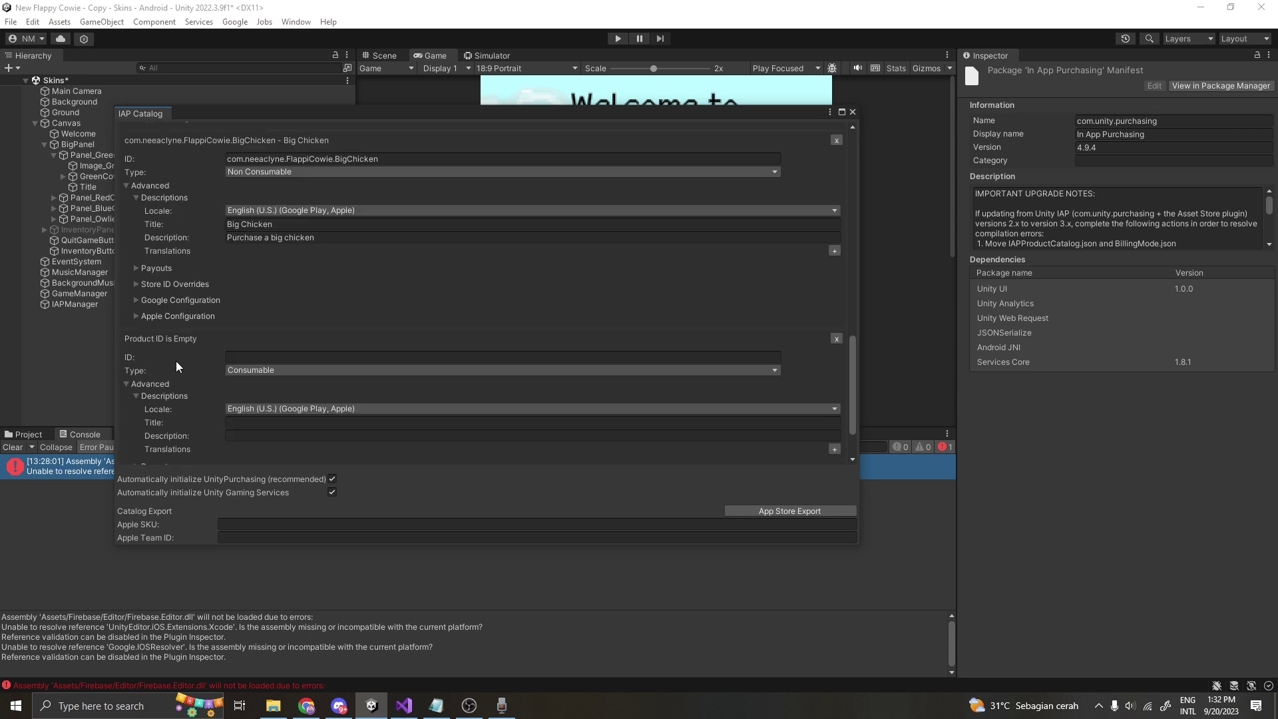
{"action": "left_click", "coordinate": [246, 359]}
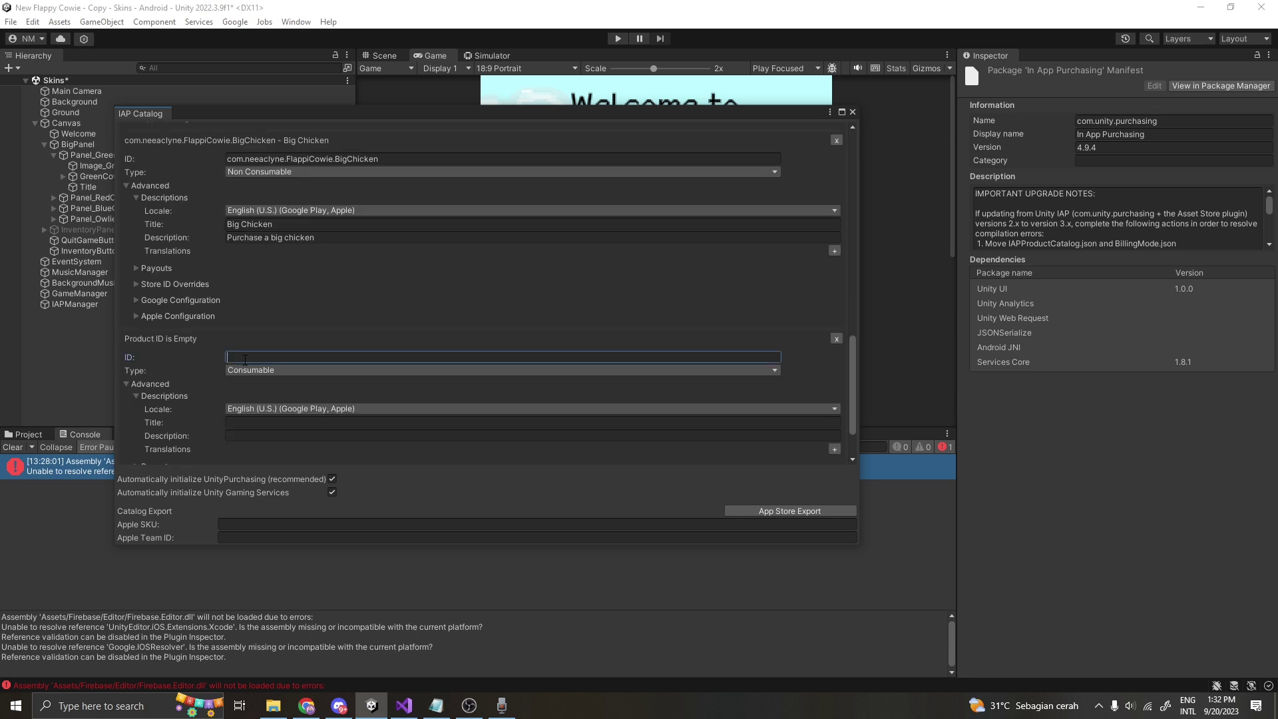
{"action": "type", "text": "com."}
{"action": "type", "text": "neeaclyne"}
{"action": "type", "text": ".FlappiCowie."}
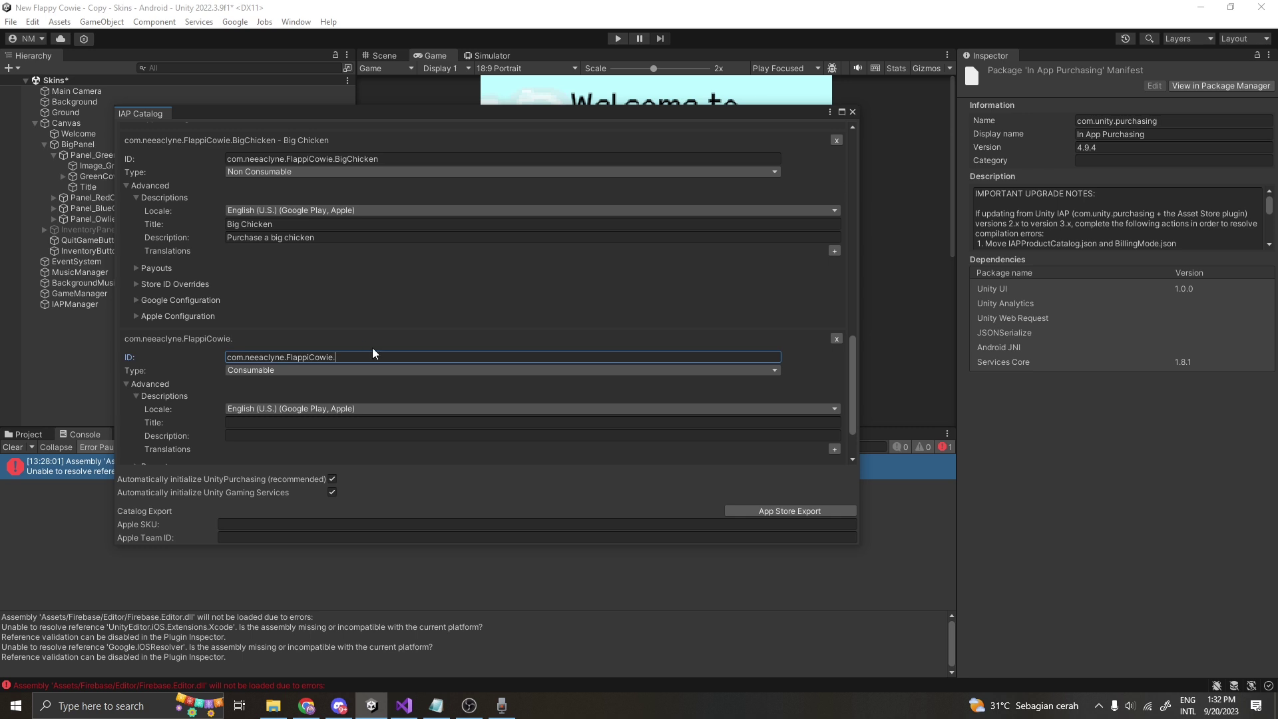
{"action": "type", "text": "Apple"}
Step: Set the Apple product's type to Non Consumable and confirm its ID field
{"action": "left_click", "coordinate": [282, 371]}
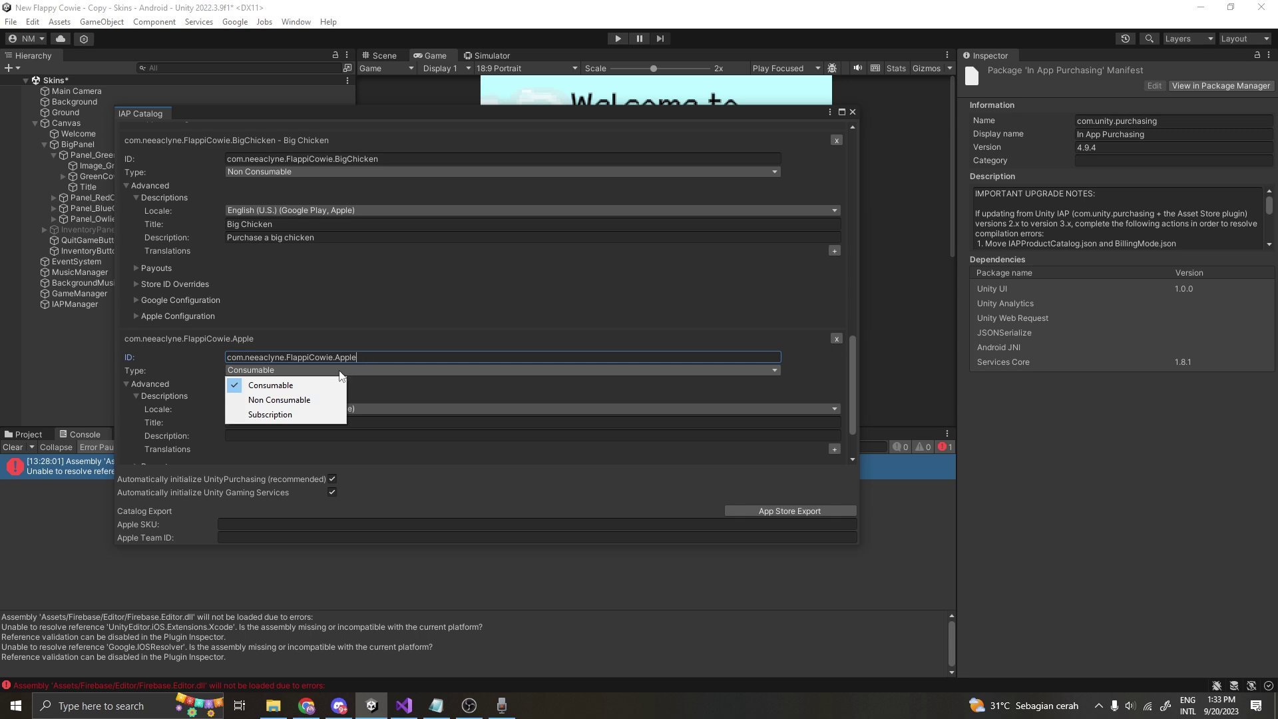
{"action": "left_click", "coordinate": [298, 400]}
{"action": "left_click", "coordinate": [410, 388]}
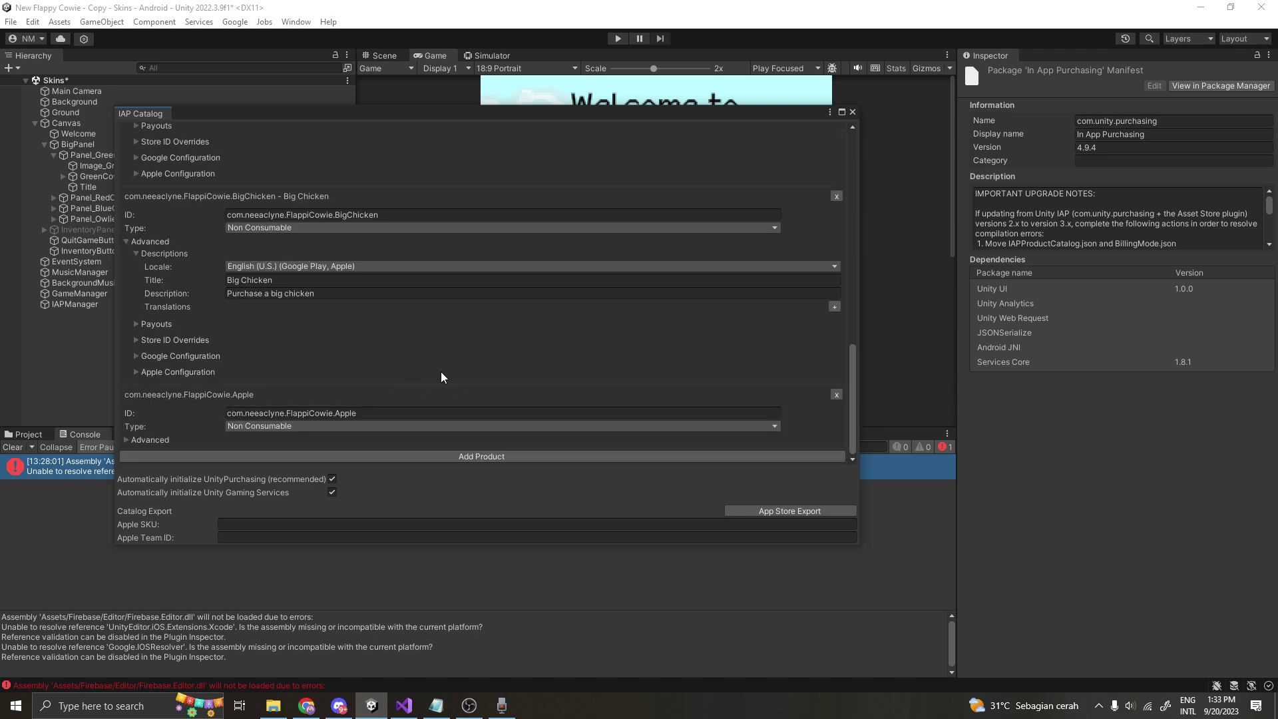
{"action": "scroll", "coordinate": [440, 377], "scroll_direction": "up", "scroll_amount": 3}
{"action": "scroll", "coordinate": [427, 394], "scroll_direction": "up", "scroll_amount": 3}
{"action": "scroll", "coordinate": [421, 366], "scroll_direction": "up", "scroll_amount": 2}
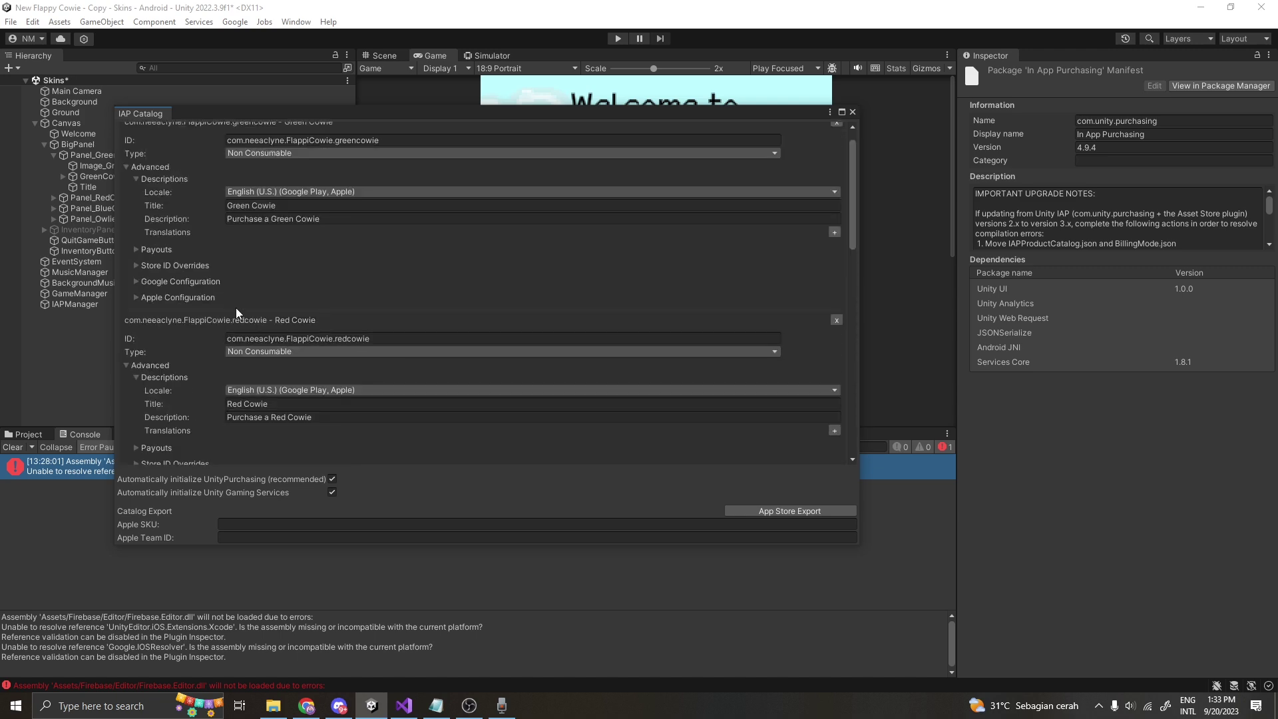
{"action": "scroll", "coordinate": [236, 308], "scroll_direction": "down", "scroll_amount": 3}
{"action": "scroll", "coordinate": [275, 342], "scroll_direction": "down", "scroll_amount": 3}
{"action": "scroll", "coordinate": [277, 369], "scroll_direction": "down", "scroll_amount": 2}
{"action": "left_click", "coordinate": [339, 412]}
{"action": "key", "text": "Return"}
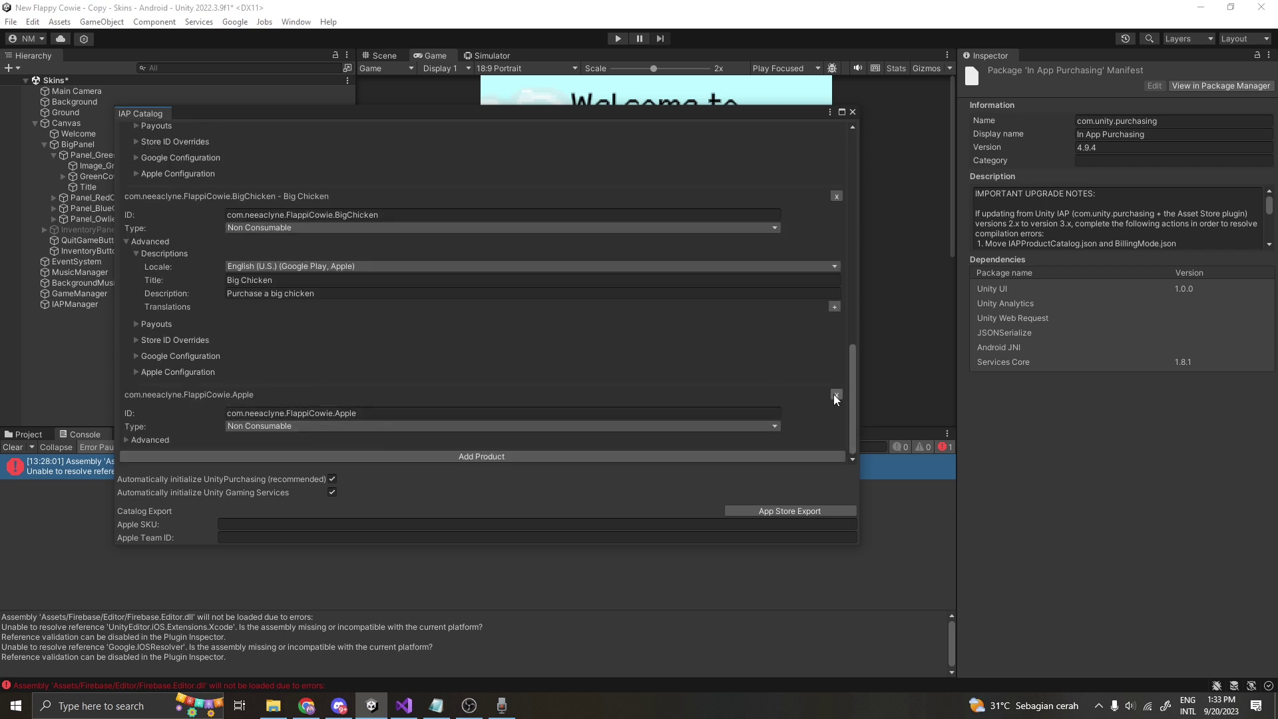
Step: Keep Apple as Non Consumable, expand its details with English (U.S.) description, and start its title
{"action": "left_click", "coordinate": [514, 426]}
{"action": "left_click", "coordinate": [336, 385]}
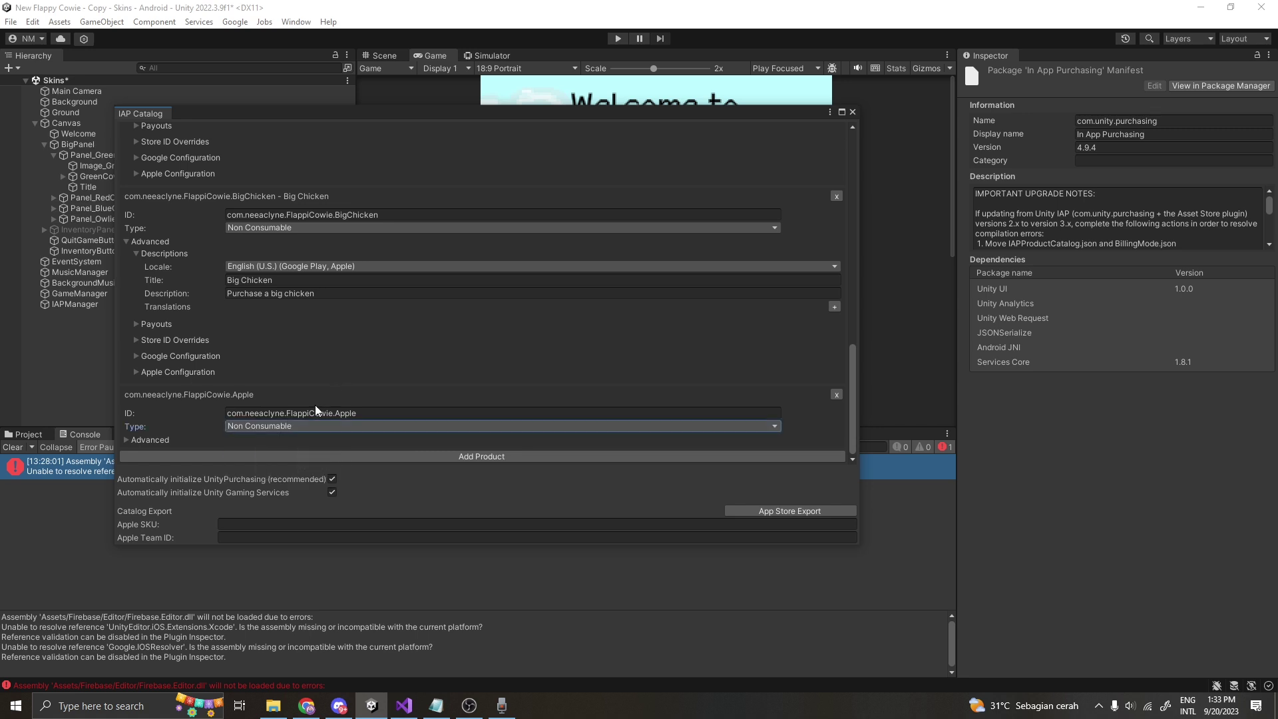
{"action": "left_click", "coordinate": [149, 439]}
{"action": "scroll", "coordinate": [137, 410], "scroll_direction": "down", "scroll_amount": 2}
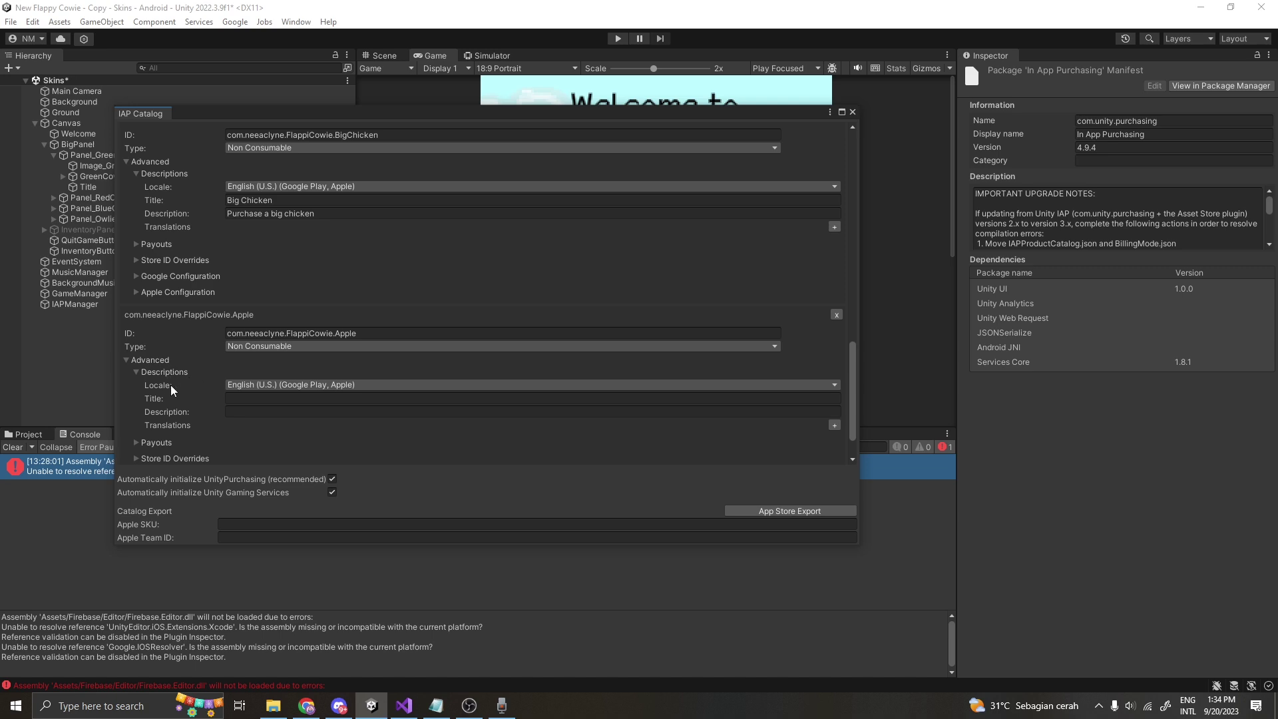
{"action": "left_click", "coordinate": [291, 384]}
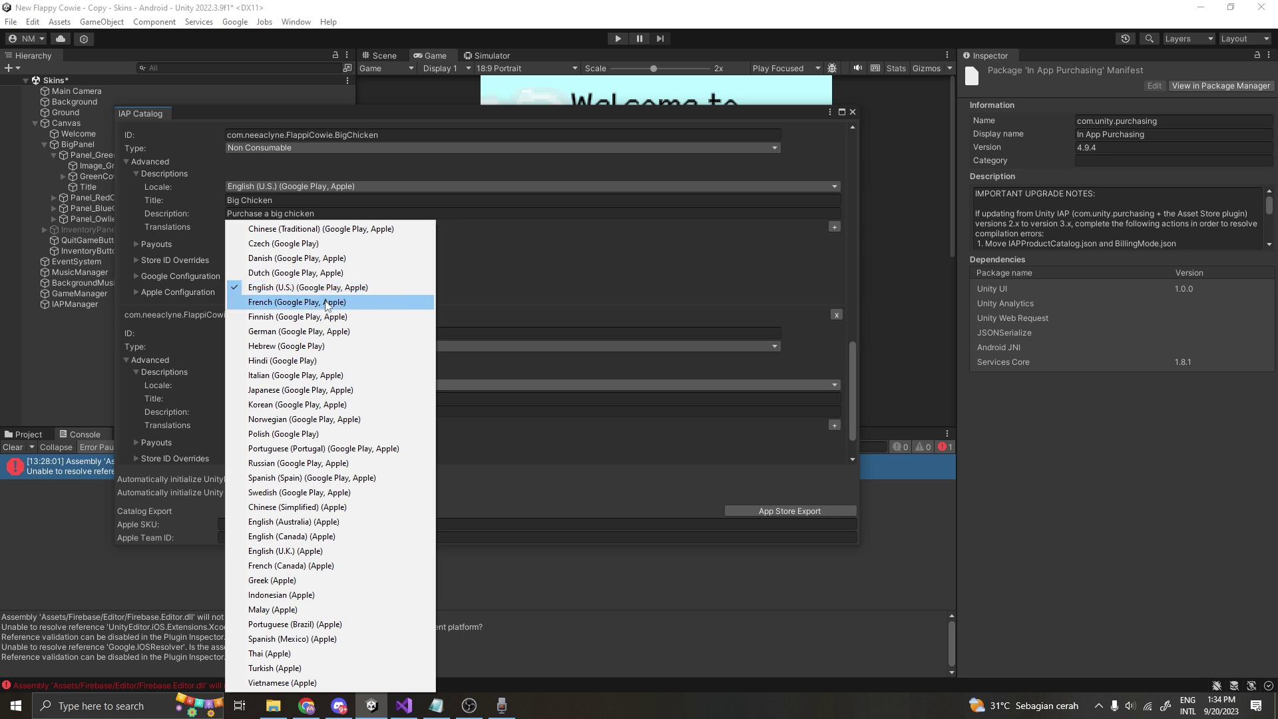
{"action": "left_click", "coordinate": [372, 293]}
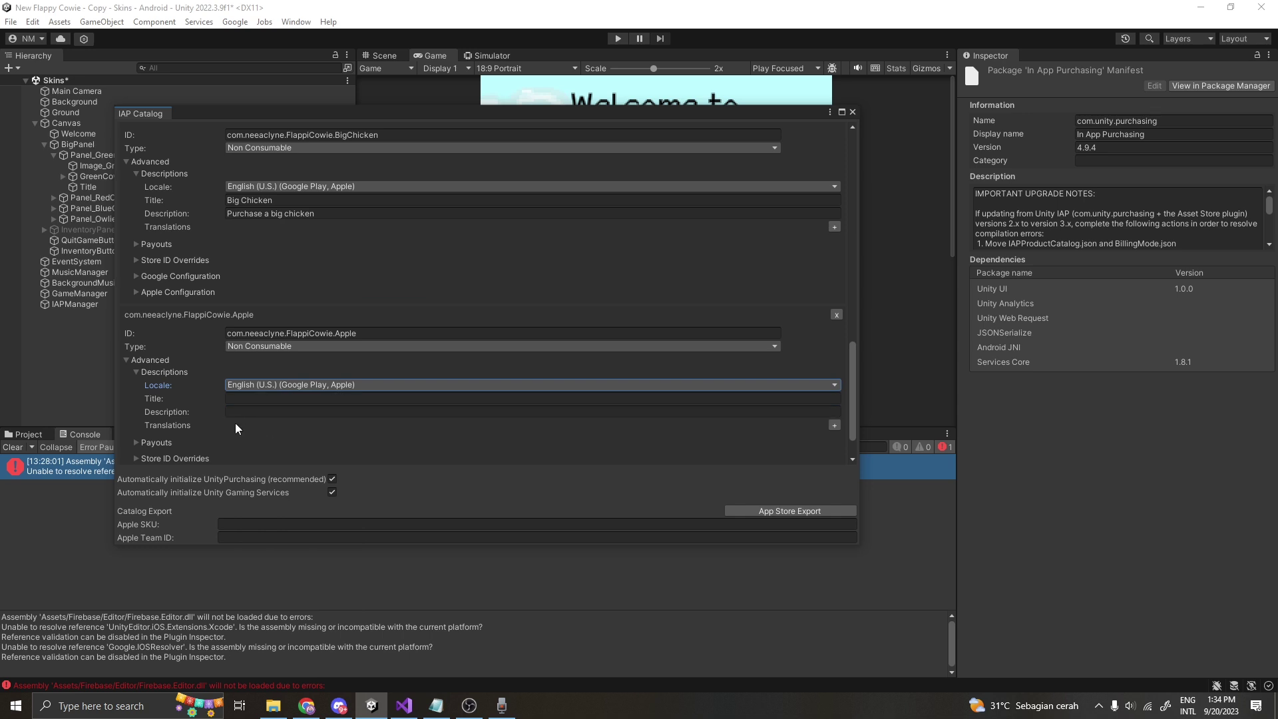
{"action": "left_click", "coordinate": [266, 396]}
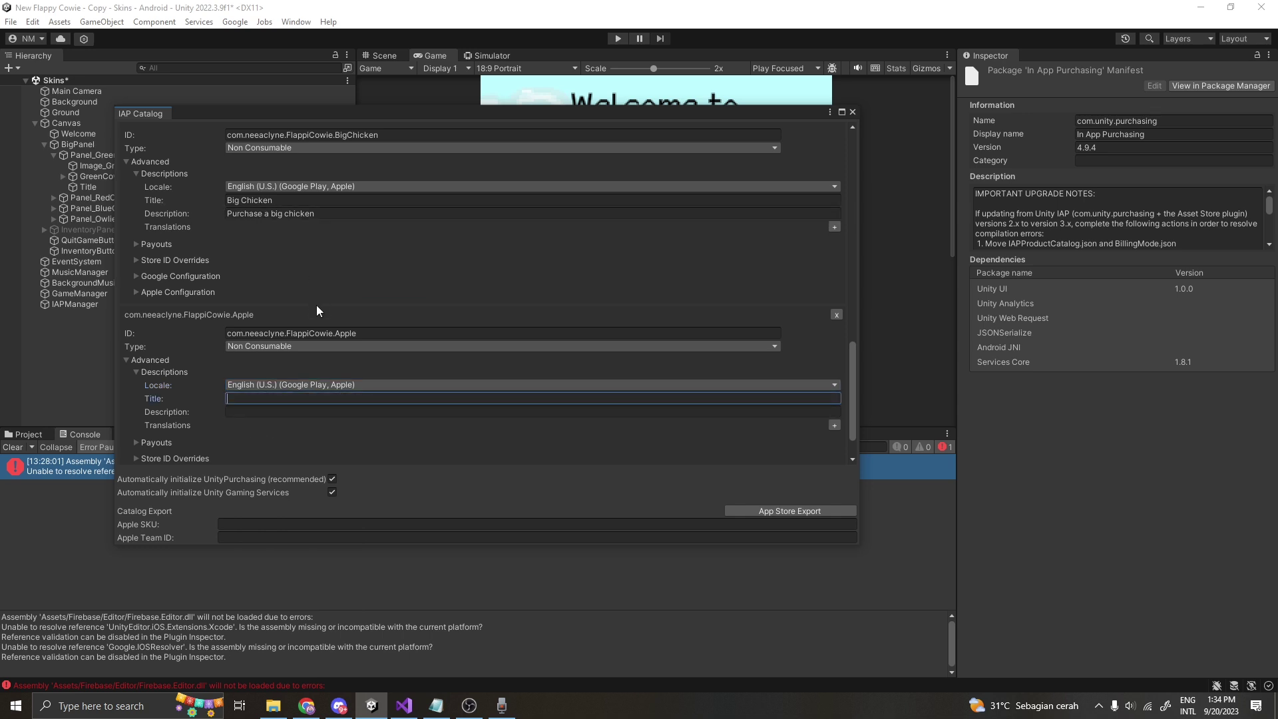
{"action": "scroll", "coordinate": [316, 304], "scroll_direction": "up", "scroll_amount": 1}
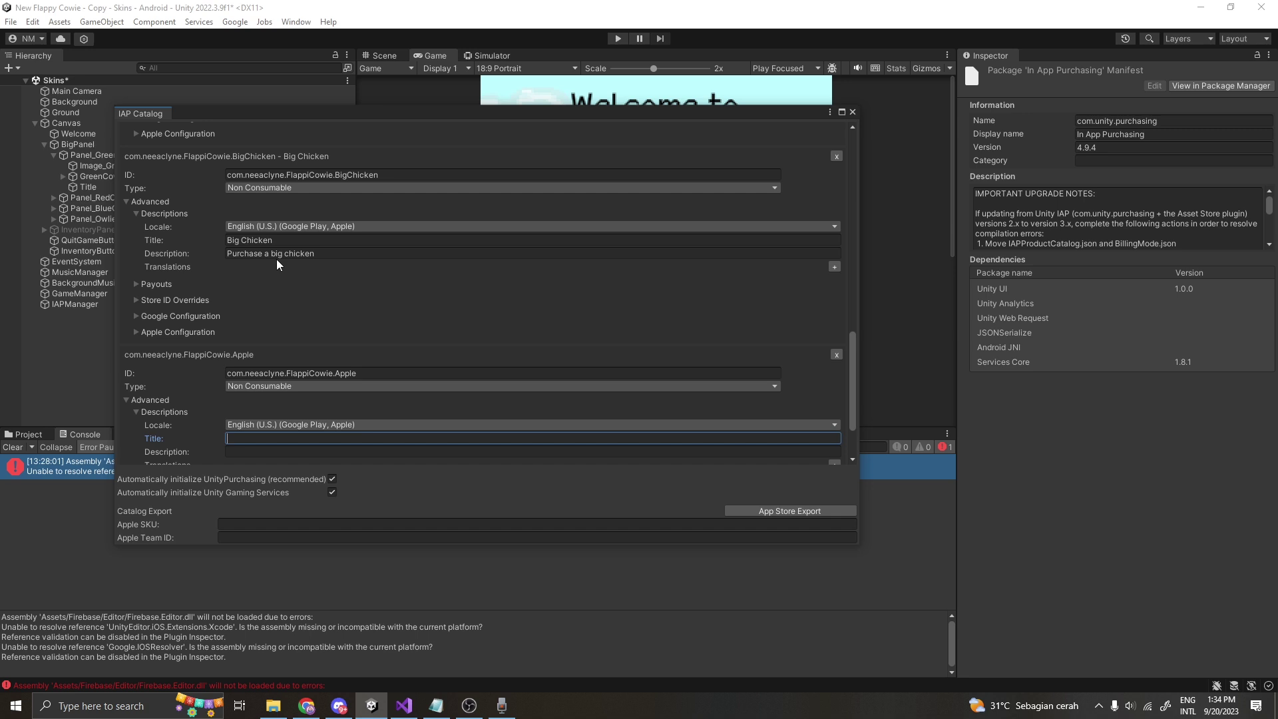
{"action": "scroll", "coordinate": [277, 264], "scroll_direction": "down", "scroll_amount": 2}
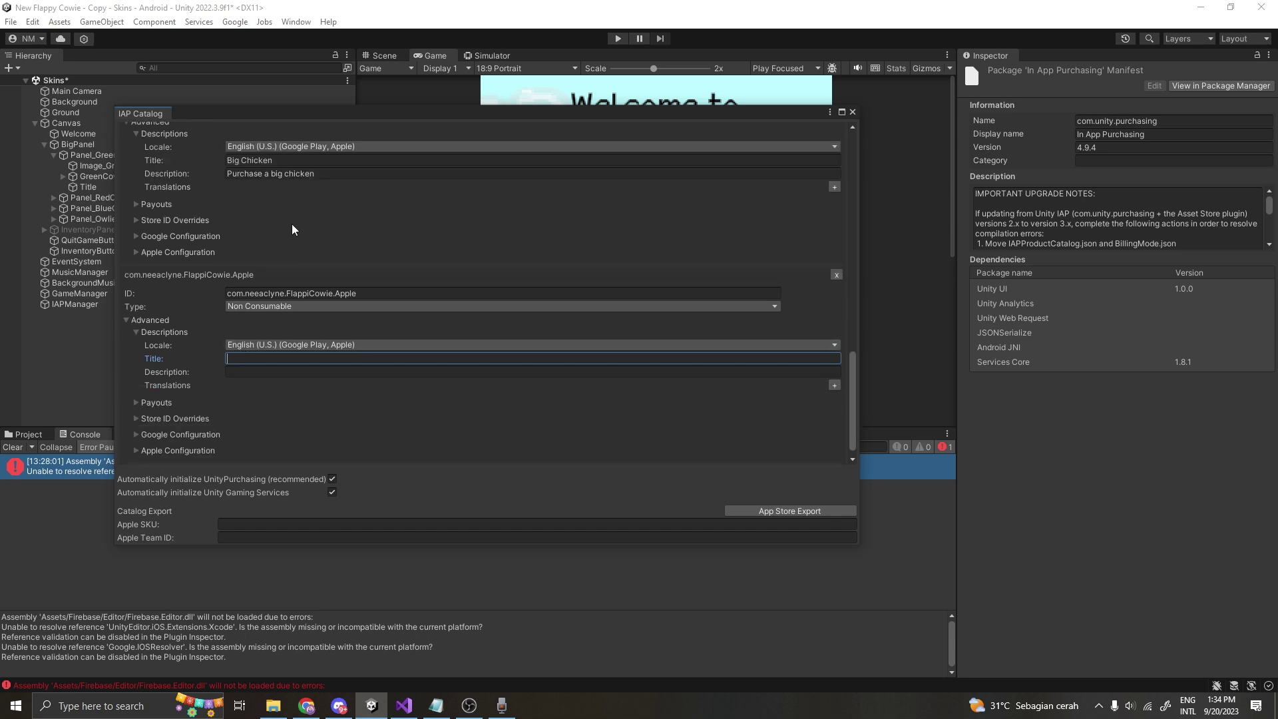
Step: Close the IAP Catalog, check the Play Console's Flappy Cowie apps, then minimize Chrome
{"action": "left_click", "coordinate": [851, 114]}
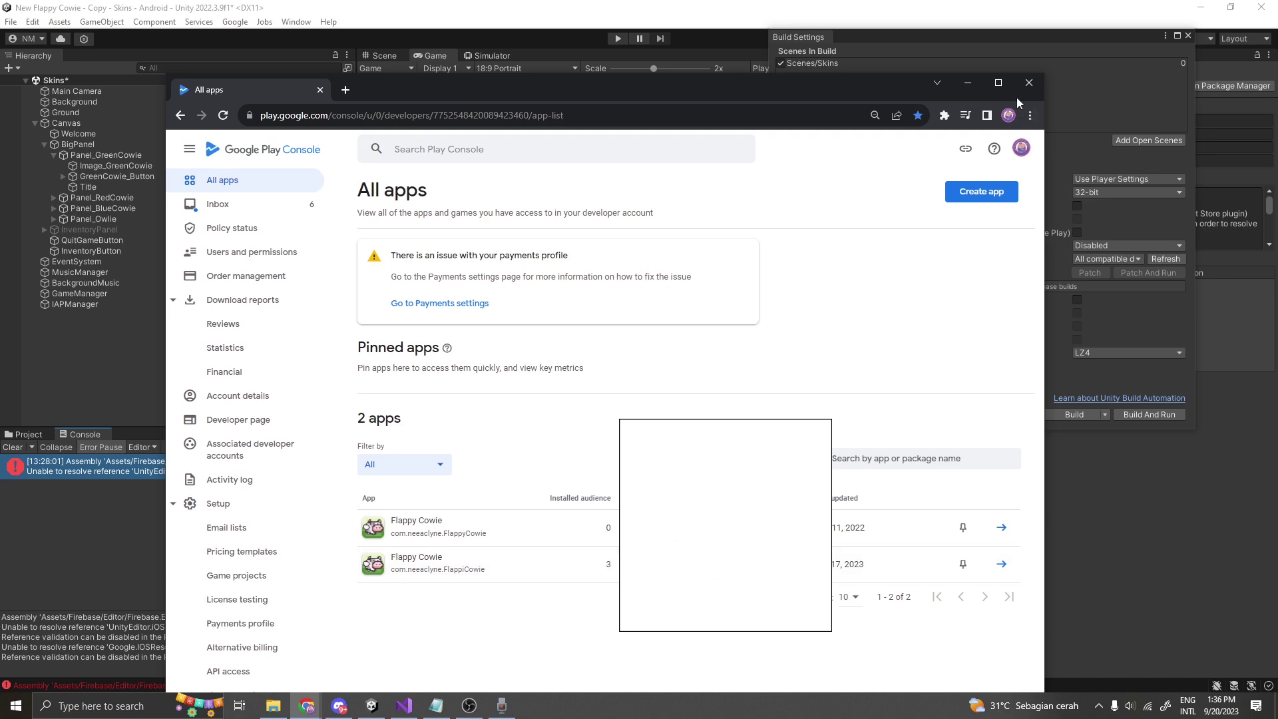
{"action": "left_click", "coordinate": [964, 84]}
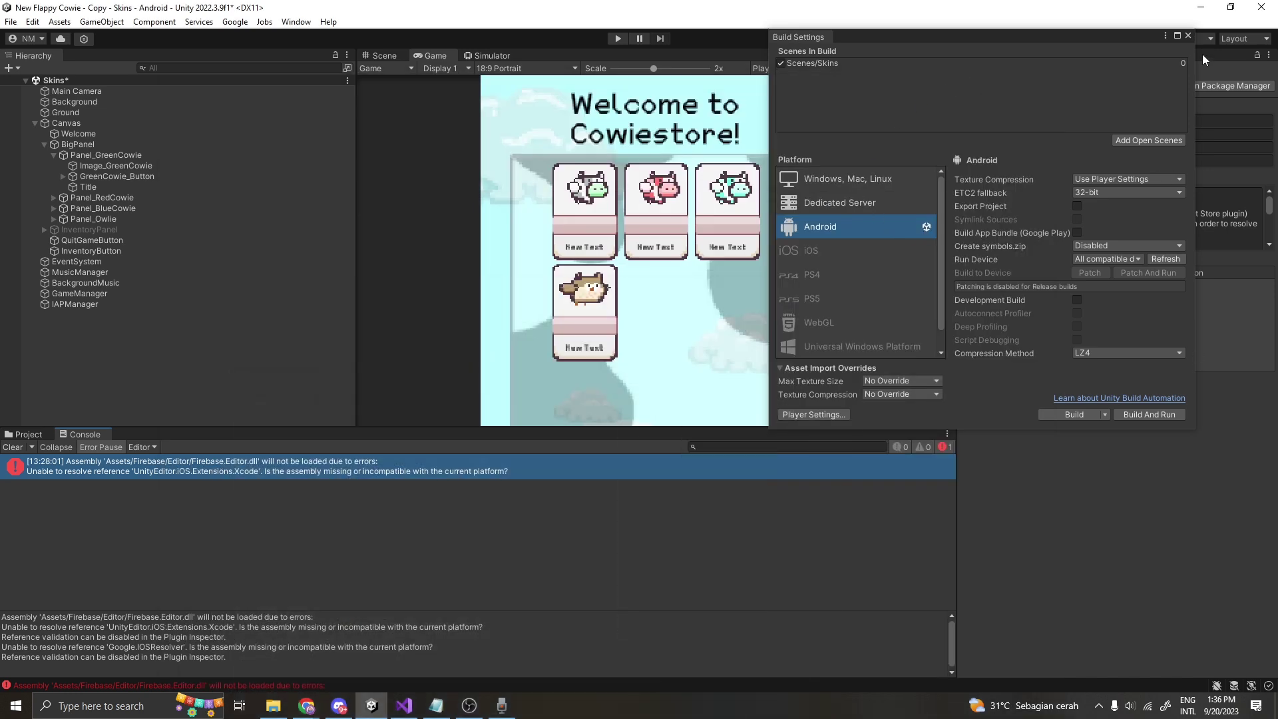
Step: Close Build Settings, reopen the IAP Catalog, copy the Green Cowie ID, and switch to StoreManager
{"action": "left_click", "coordinate": [1187, 35]}
{"action": "left_click", "coordinate": [155, 22]}
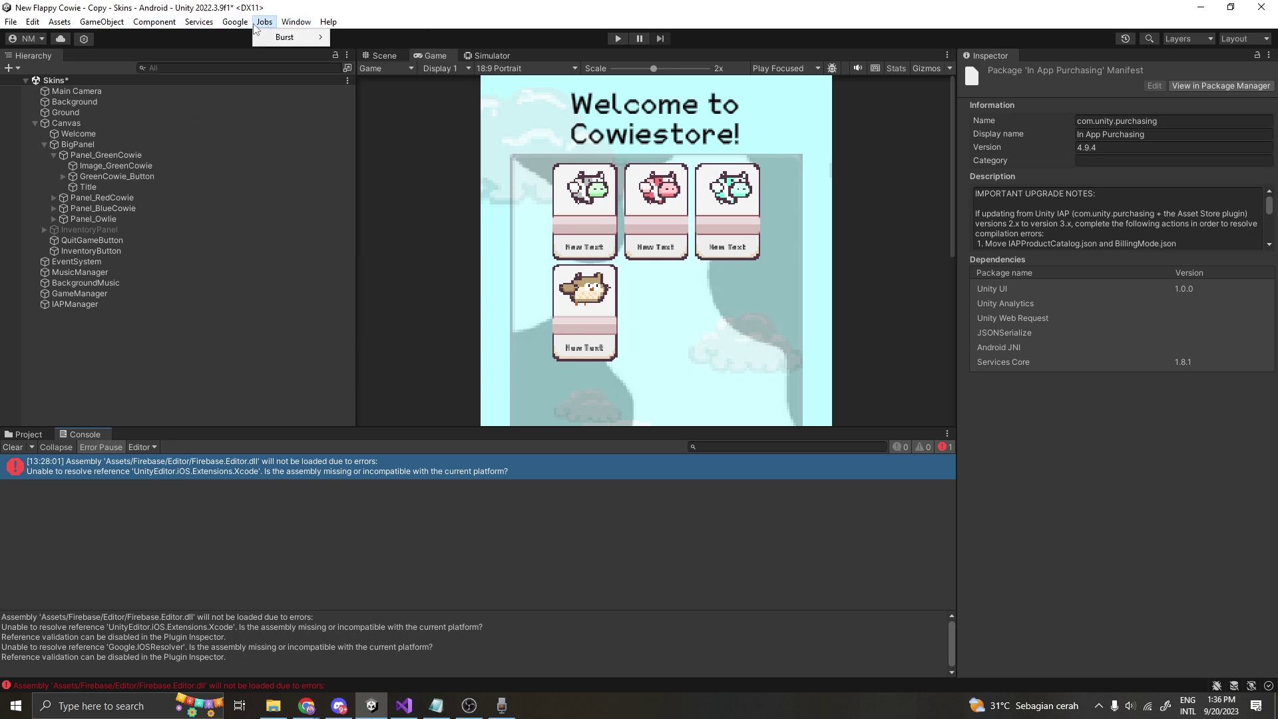
{"action": "mouse_move", "coordinate": [236, 71]}
{"action": "left_click", "coordinate": [372, 139]}
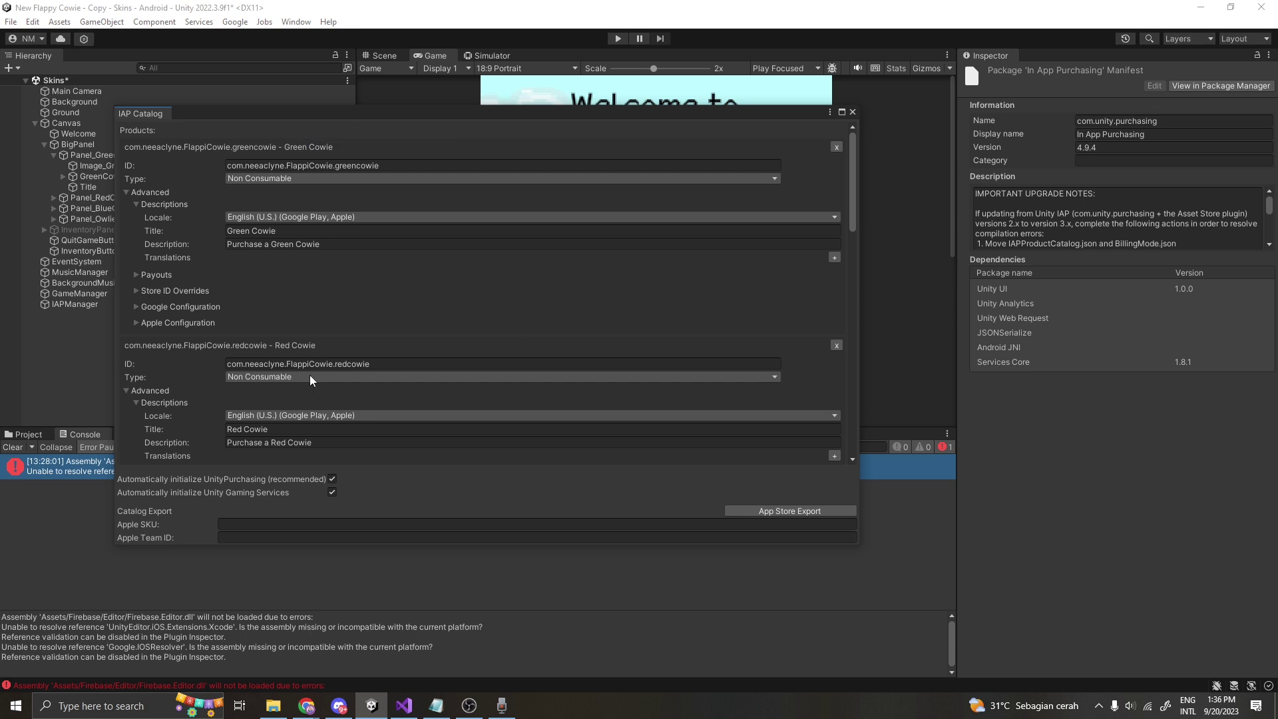
{"action": "left_click", "coordinate": [391, 166]}
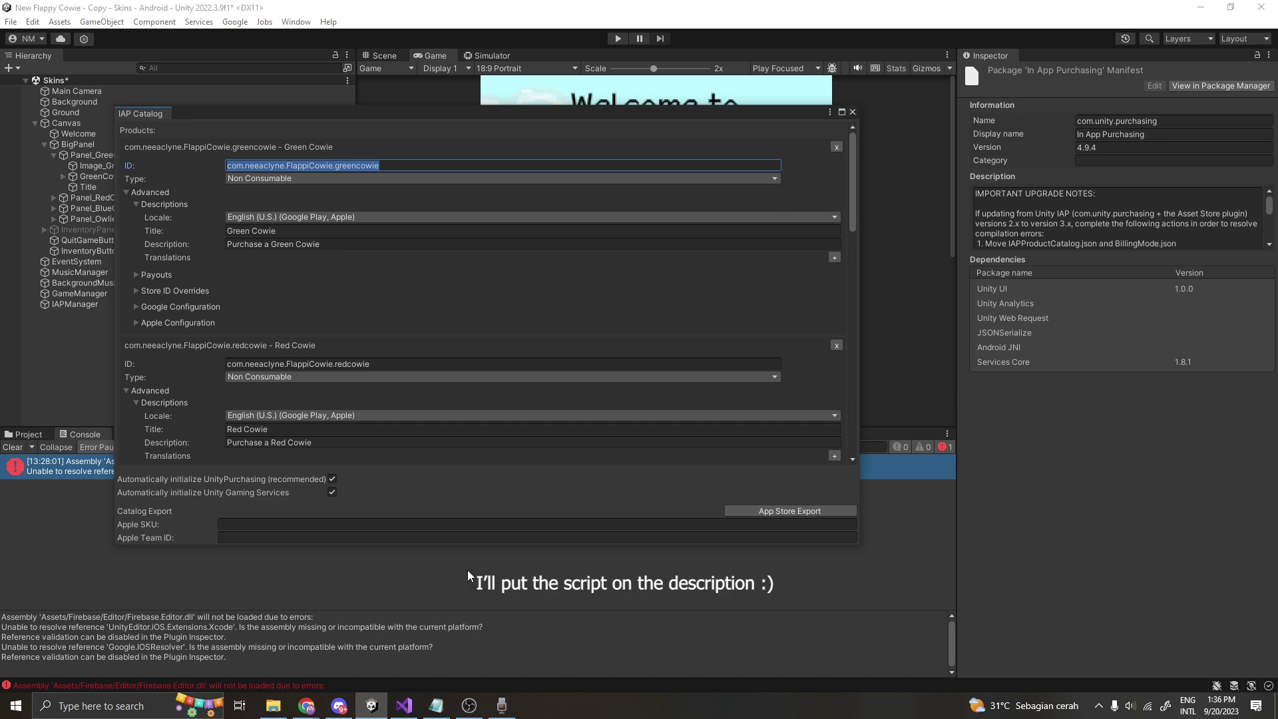
{"action": "left_click", "coordinate": [403, 702]}
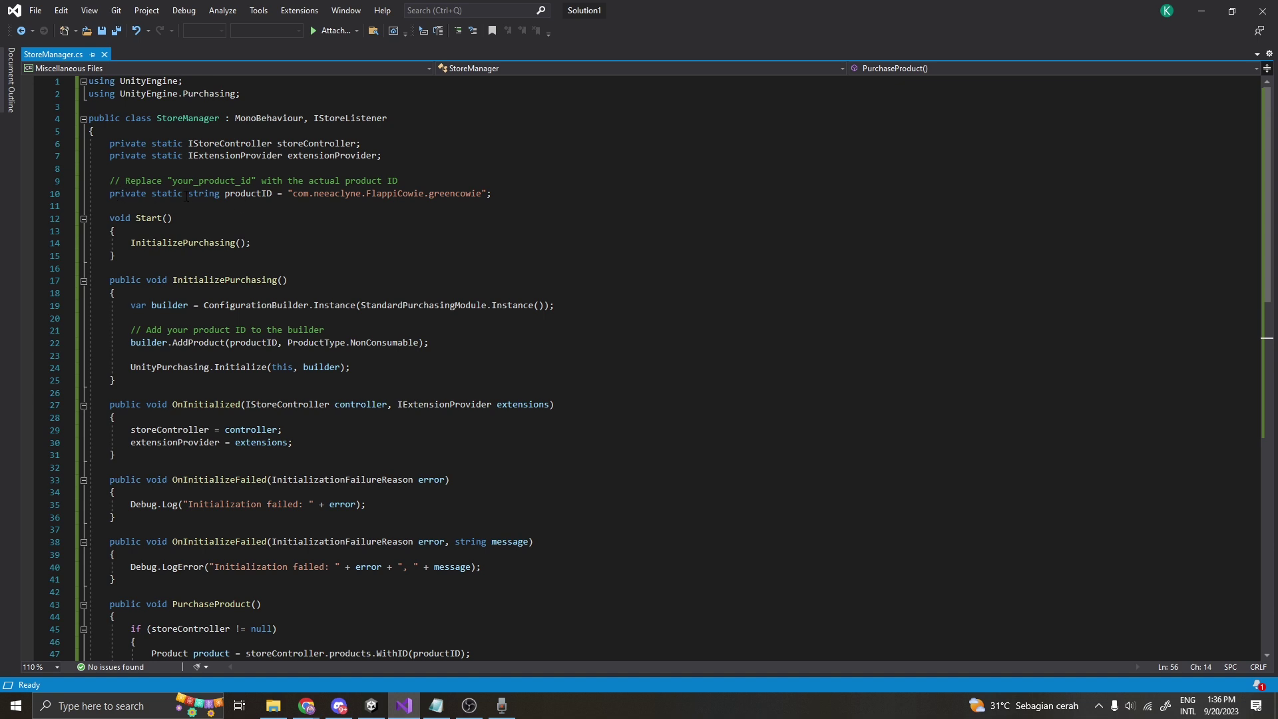
Step: Replace line 10's productID string with com.neeaclyne.FlappiCowie.greencowie
{"action": "left_click_drag", "start_coordinate": [292, 192], "coordinate": [481, 193]}
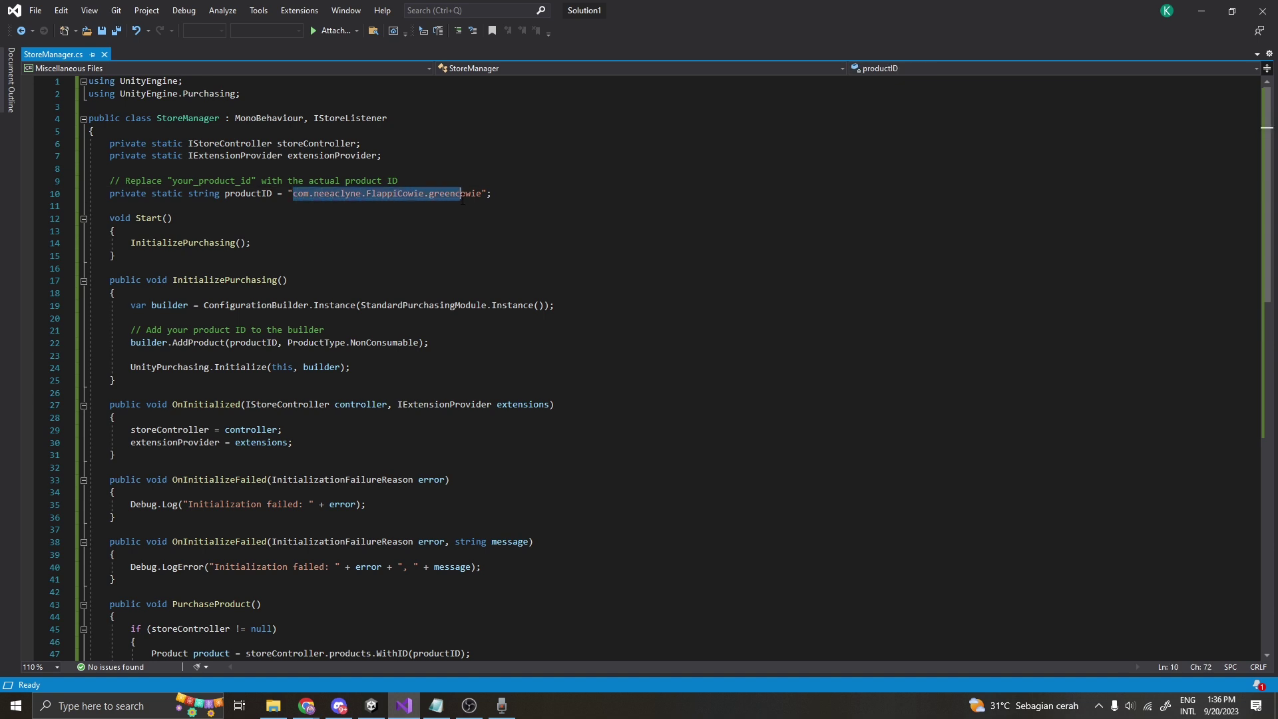
{"action": "key", "text": "ctrl+v"}
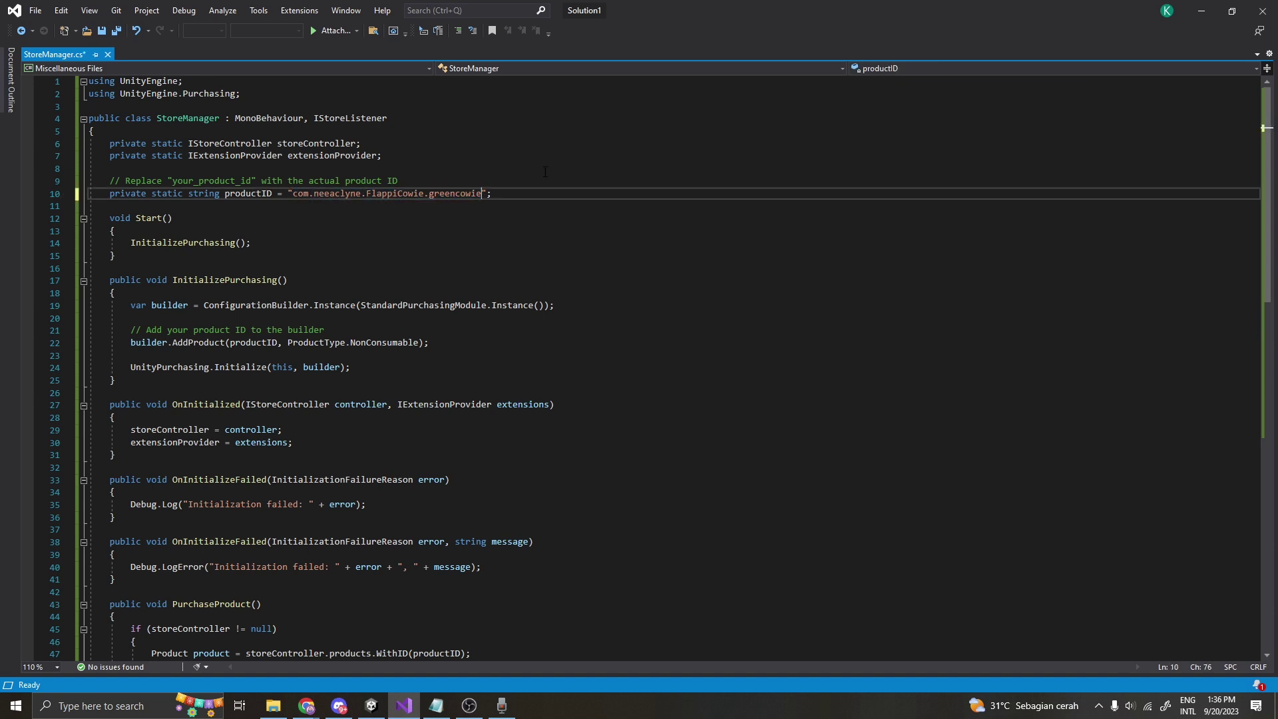
{"action": "left_click", "coordinate": [538, 196]}
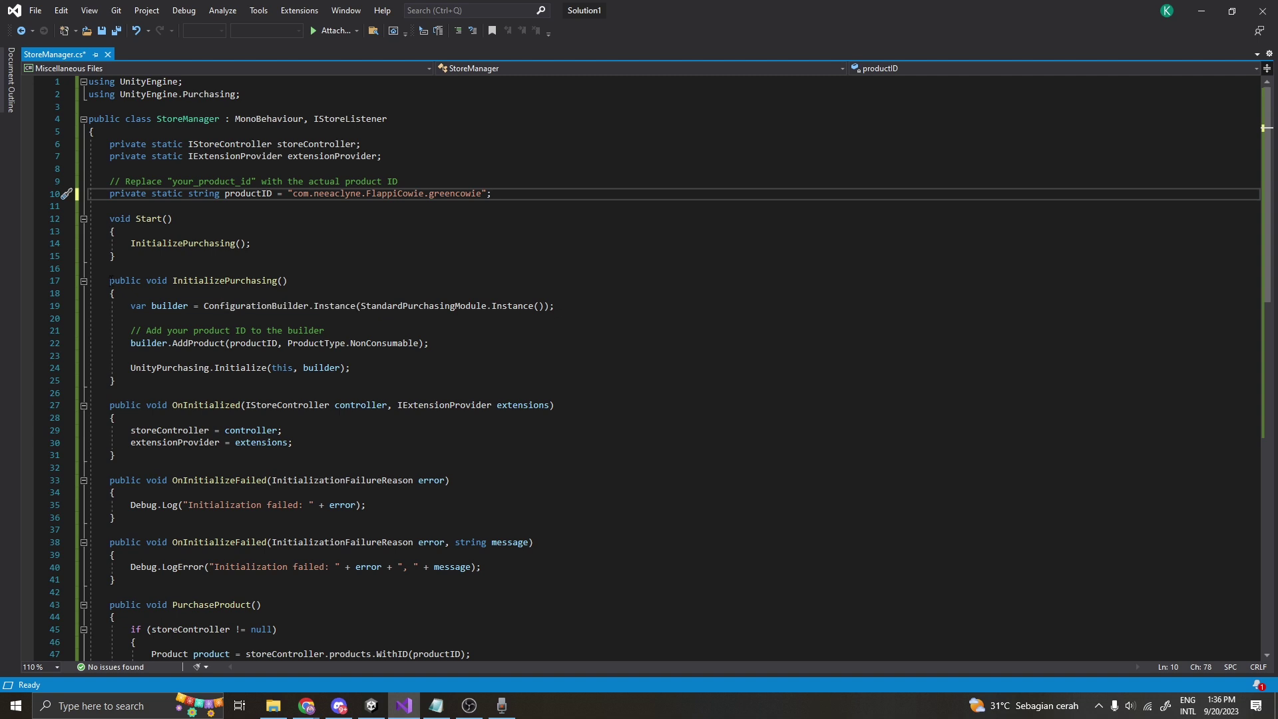
Step: Trace productID's uses in InitializePurchasing, including the AddProduct line
{"action": "left_click_drag", "start_coordinate": [110, 281], "coordinate": [290, 280]}
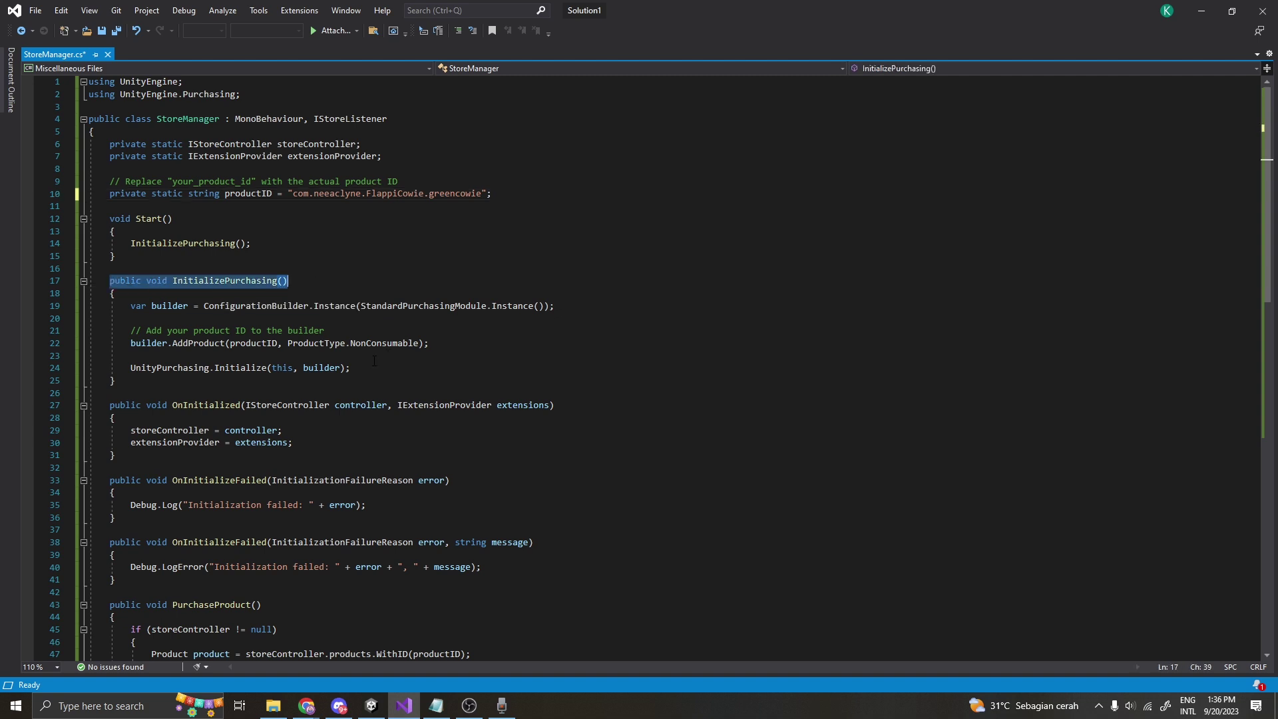
{"action": "left_click", "coordinate": [431, 342]}
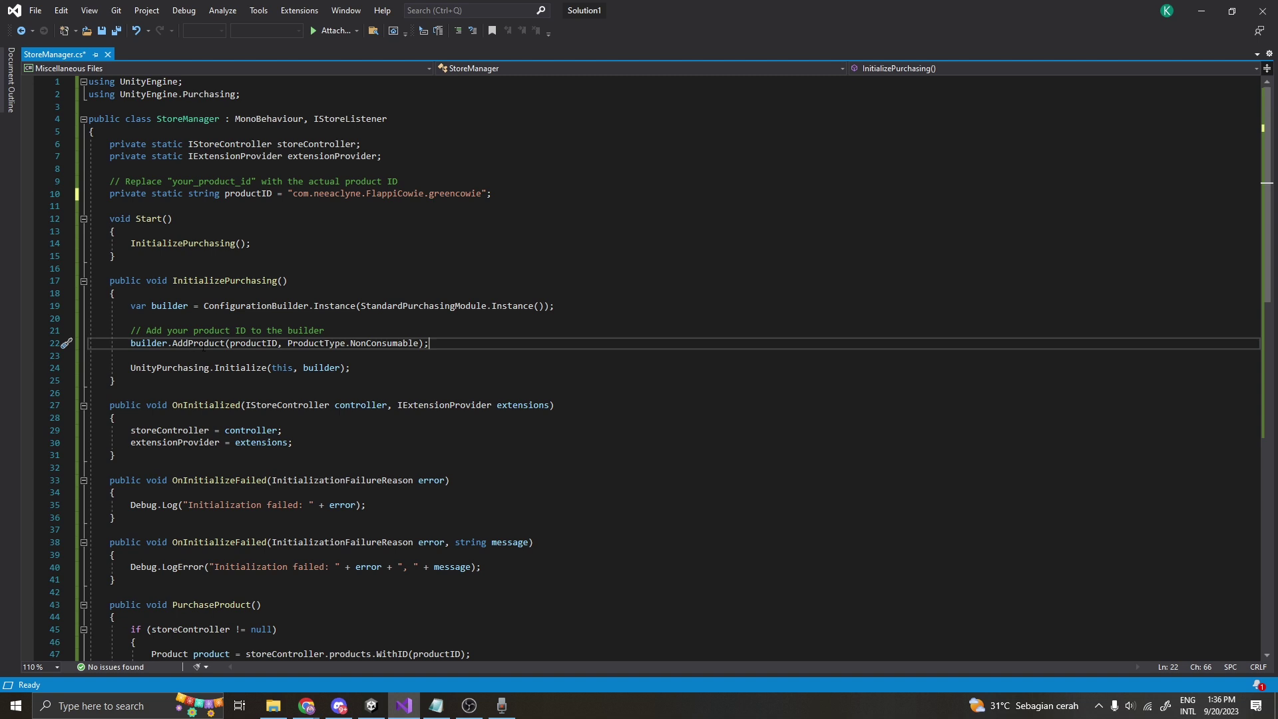
{"action": "mouse_move", "coordinate": [252, 342]}
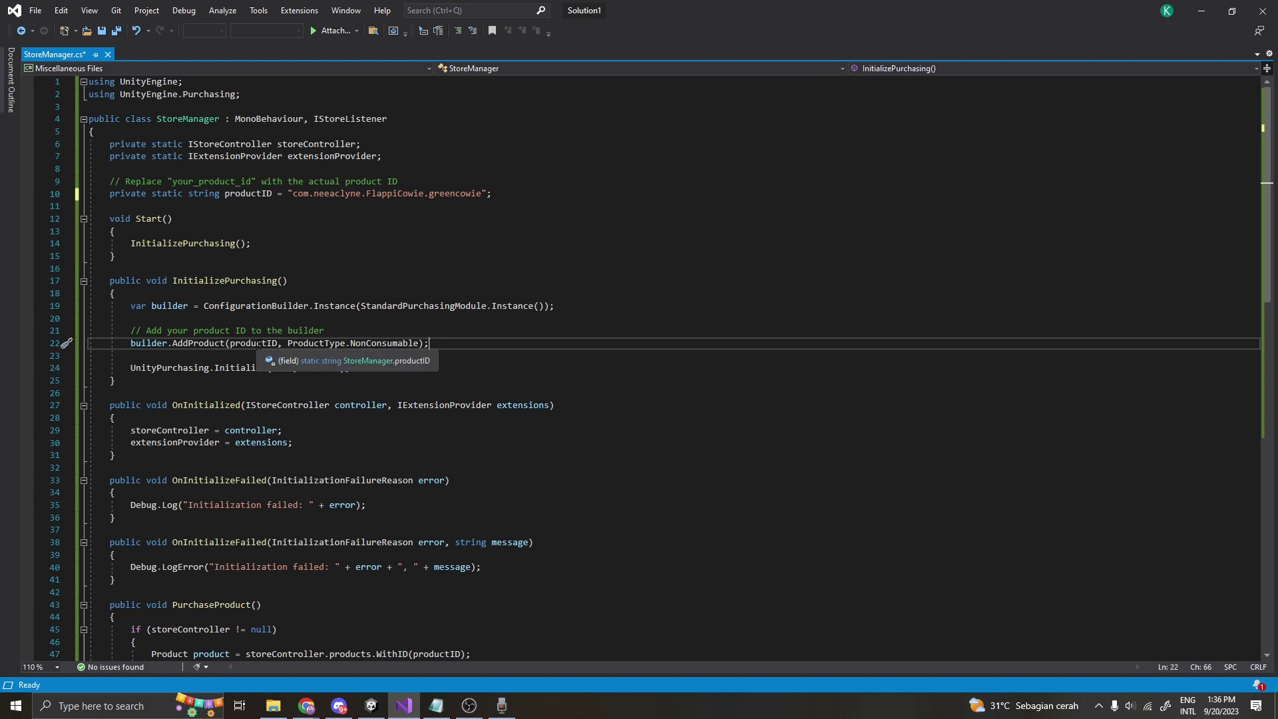
{"action": "left_click", "coordinate": [276, 342]}
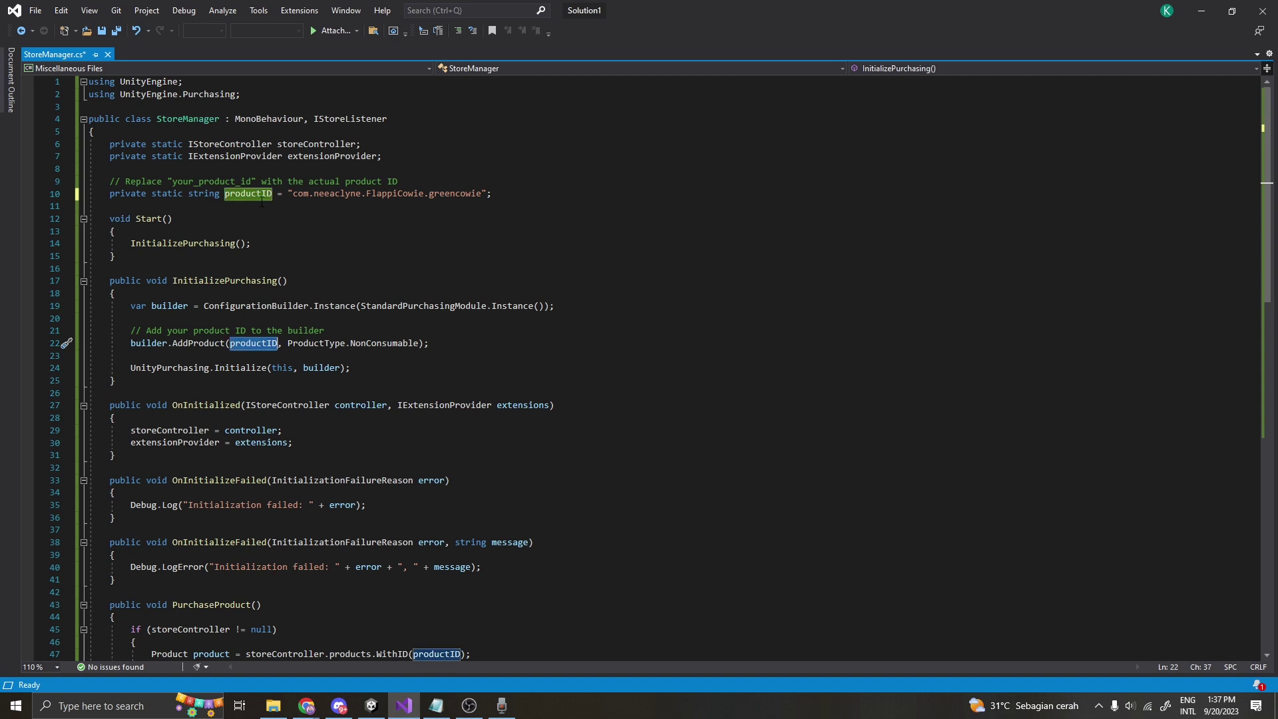
{"action": "left_click", "coordinate": [262, 342]}
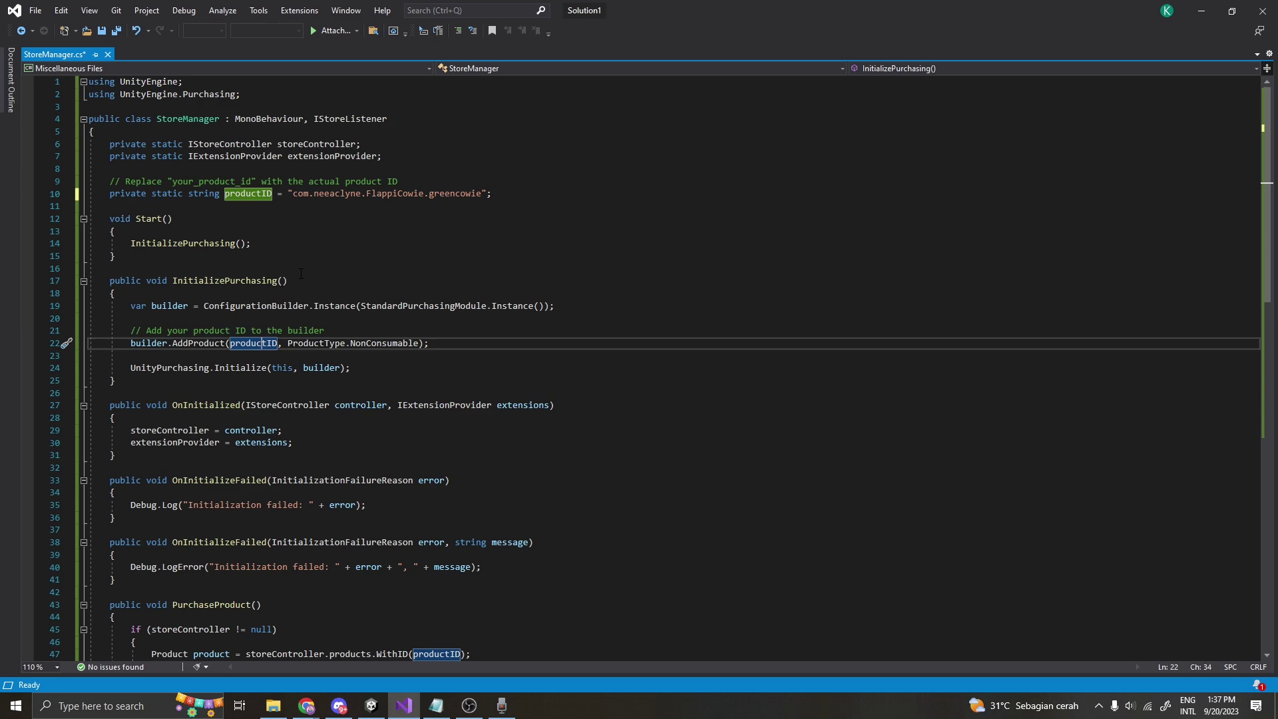
{"action": "scroll", "coordinate": [299, 273], "scroll_direction": "down", "scroll_amount": 3}
{"action": "scroll", "coordinate": [299, 273], "scroll_direction": "down", "scroll_amount": 3}
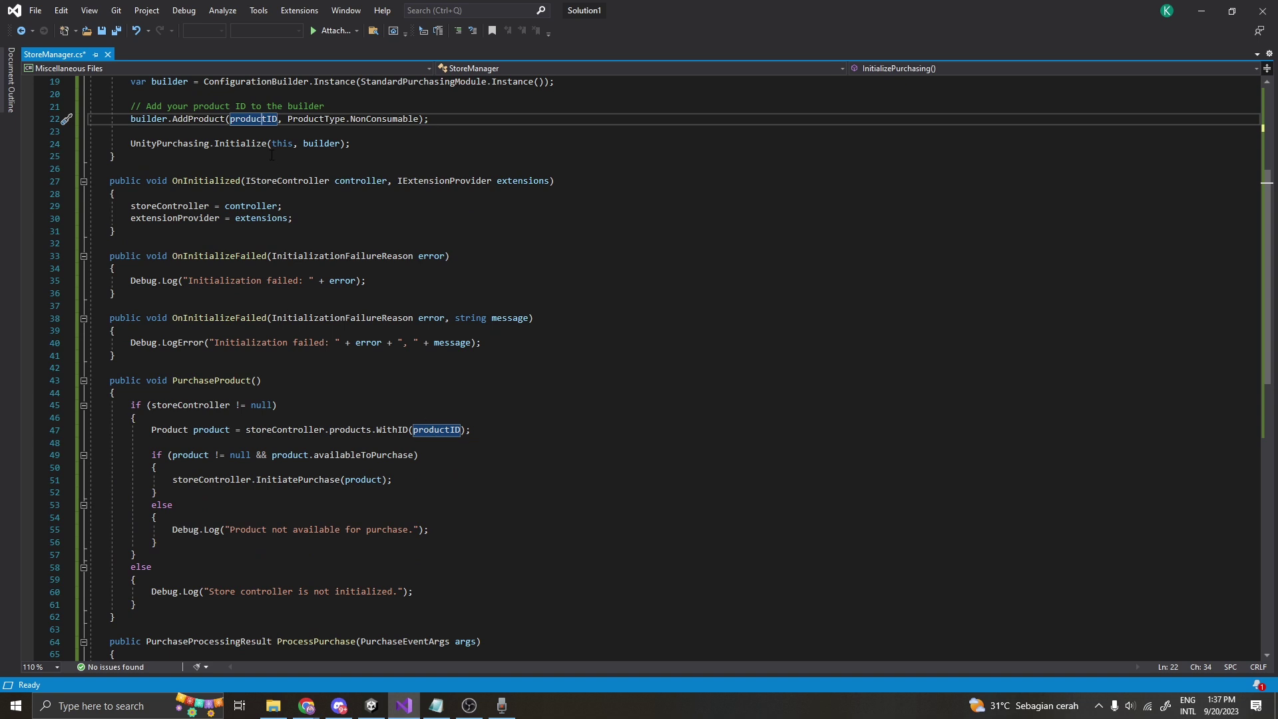
{"action": "scroll", "coordinate": [549, 374], "scroll_direction": "up", "scroll_amount": 3}
{"action": "scroll", "coordinate": [549, 373], "scroll_direction": "up", "scroll_amount": 1}
{"action": "scroll", "coordinate": [549, 374], "scroll_direction": "up", "scroll_amount": 2}
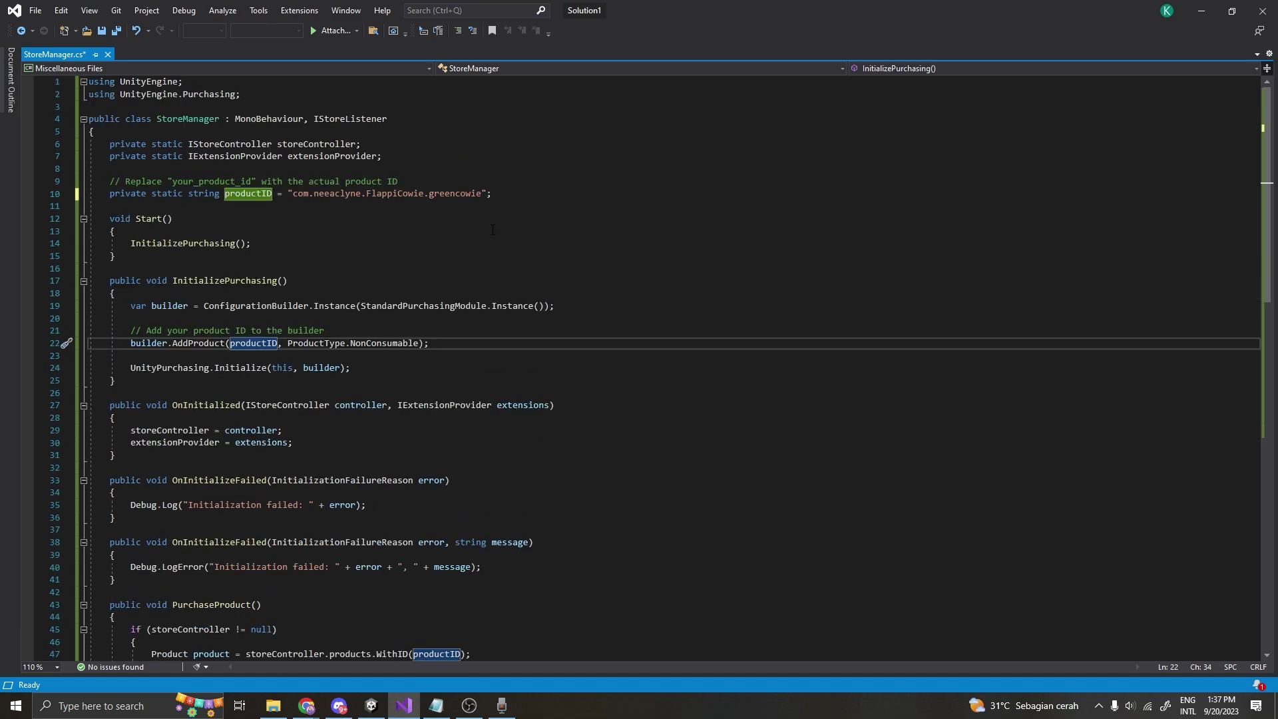
Step: Duplicate the productID declaration onto a new line below it
{"action": "left_click", "coordinate": [493, 193]}
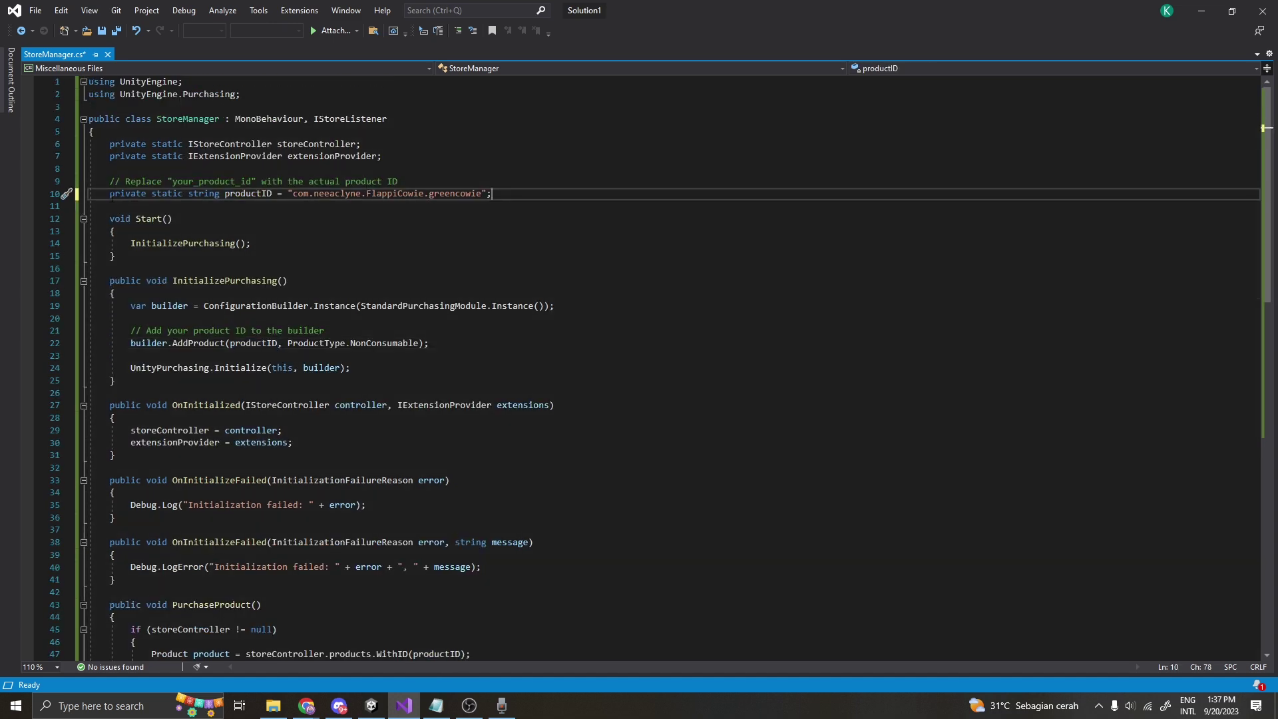
{"action": "key", "text": "shift+Home"}
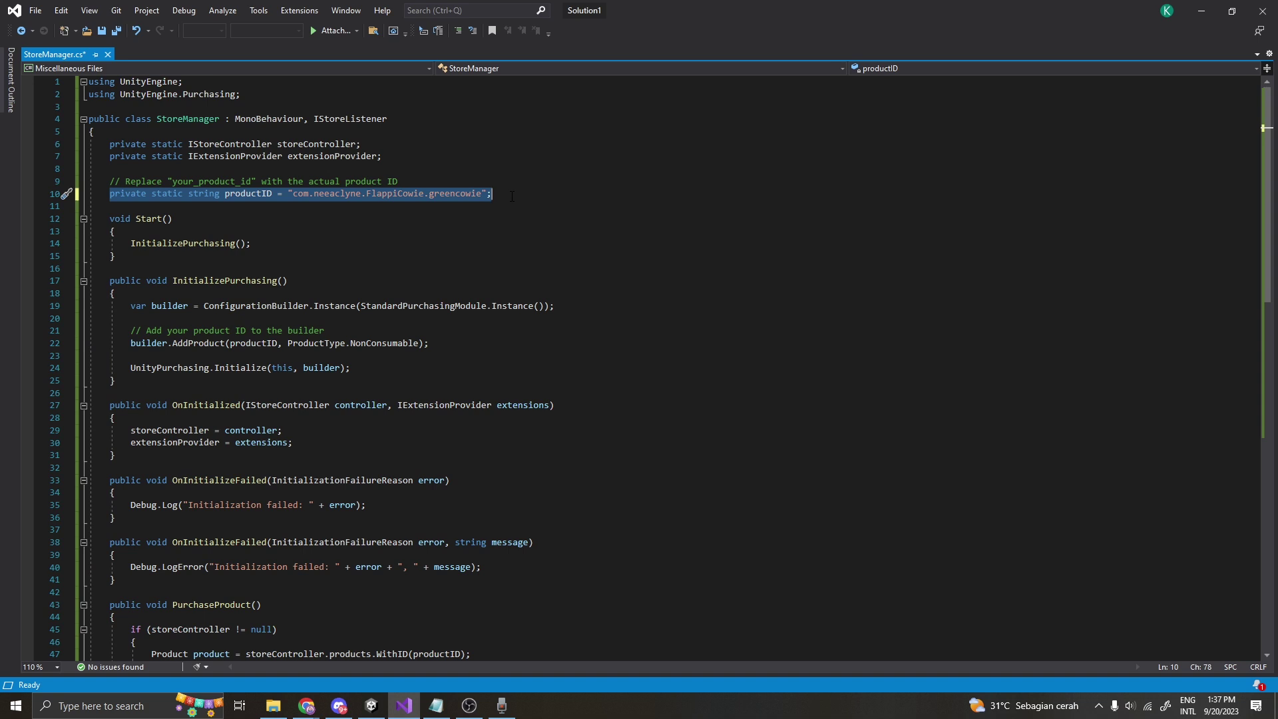
{"action": "key", "text": "ctrl+c"}
{"action": "key", "text": "End"}
{"action": "key", "text": "Return"}
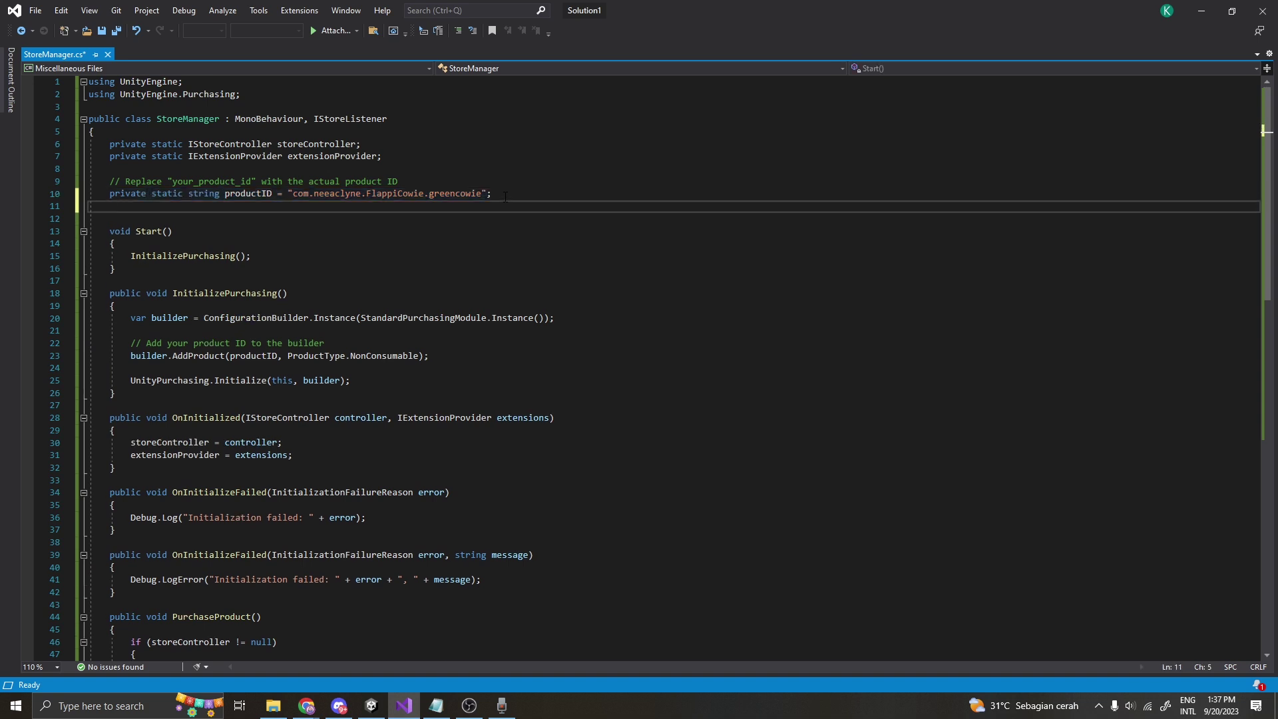
{"action": "key", "text": "ctrl+v"}
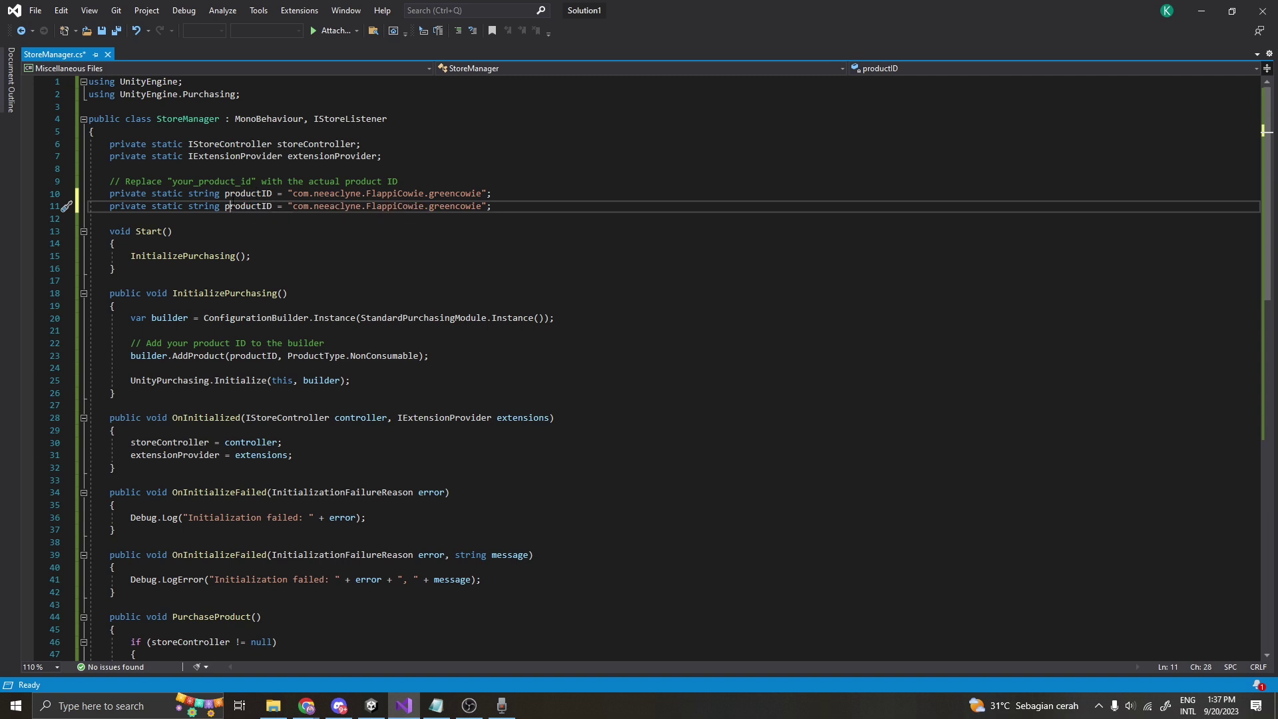
Step: Rename the copied field to productID1 and copy the Red Cowie ID from Unity's catalog
{"action": "left_click", "coordinate": [273, 206]}
{"action": "type", "text": "1"}
{"action": "left_click", "coordinate": [427, 206]}
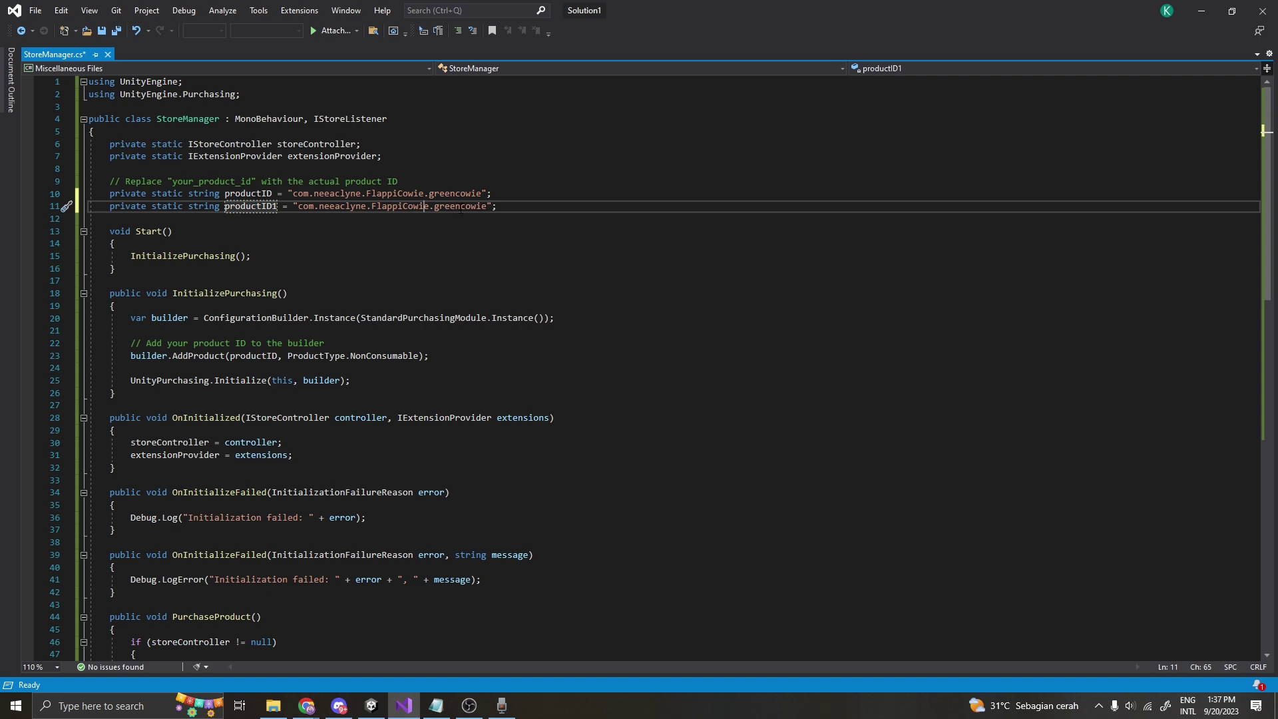
{"action": "left_click", "coordinate": [370, 706]}
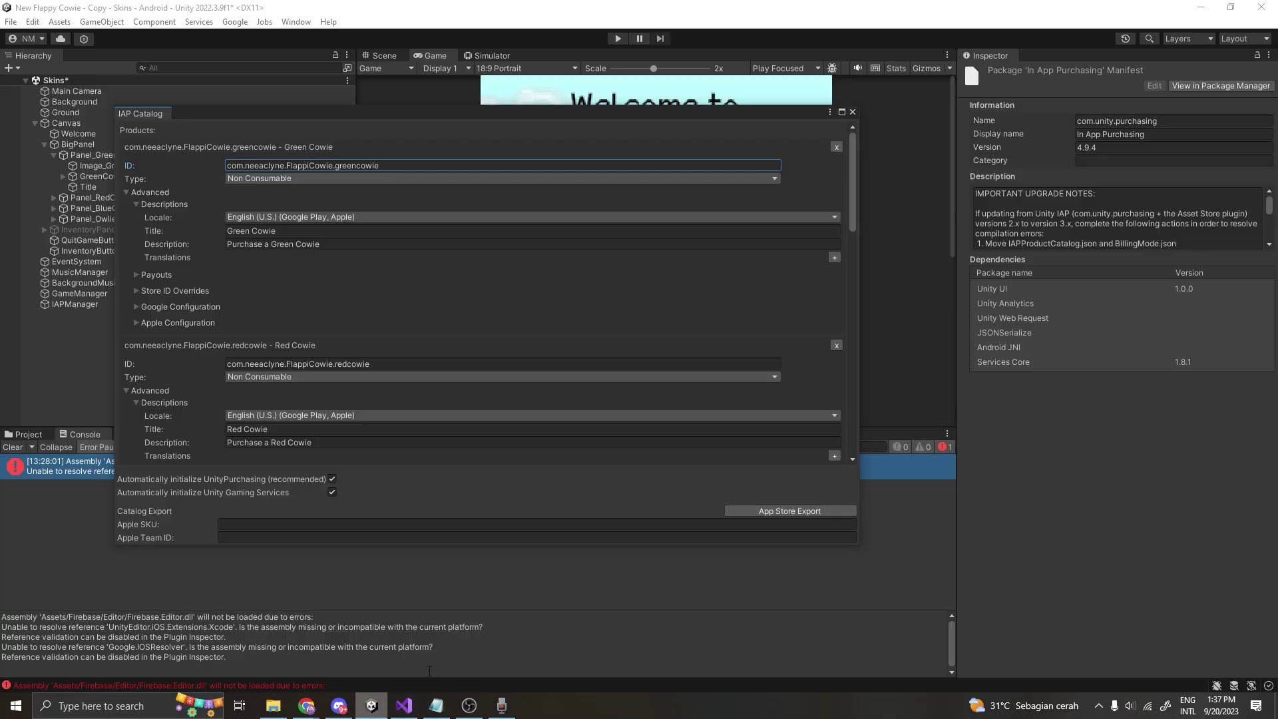
{"action": "left_click", "coordinate": [240, 363]}
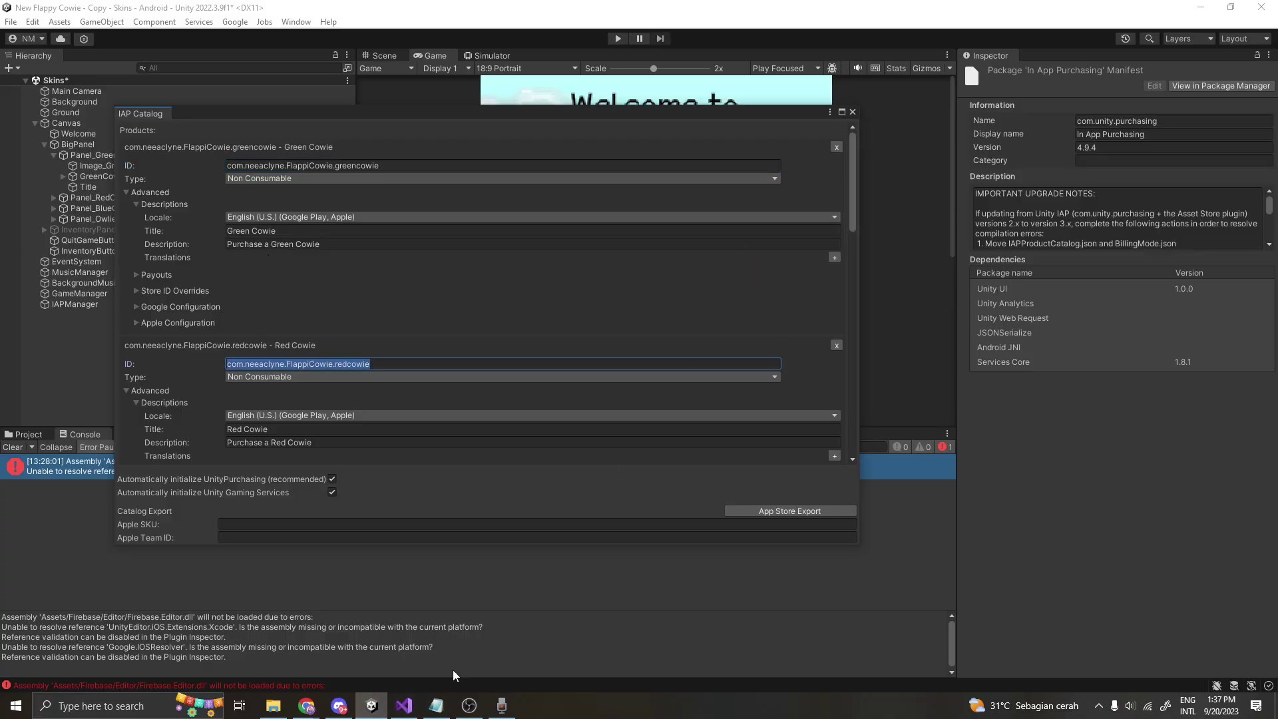
Step: Paste the Red Cowie ID into productID1's string on line 11
{"action": "left_click", "coordinate": [404, 706]}
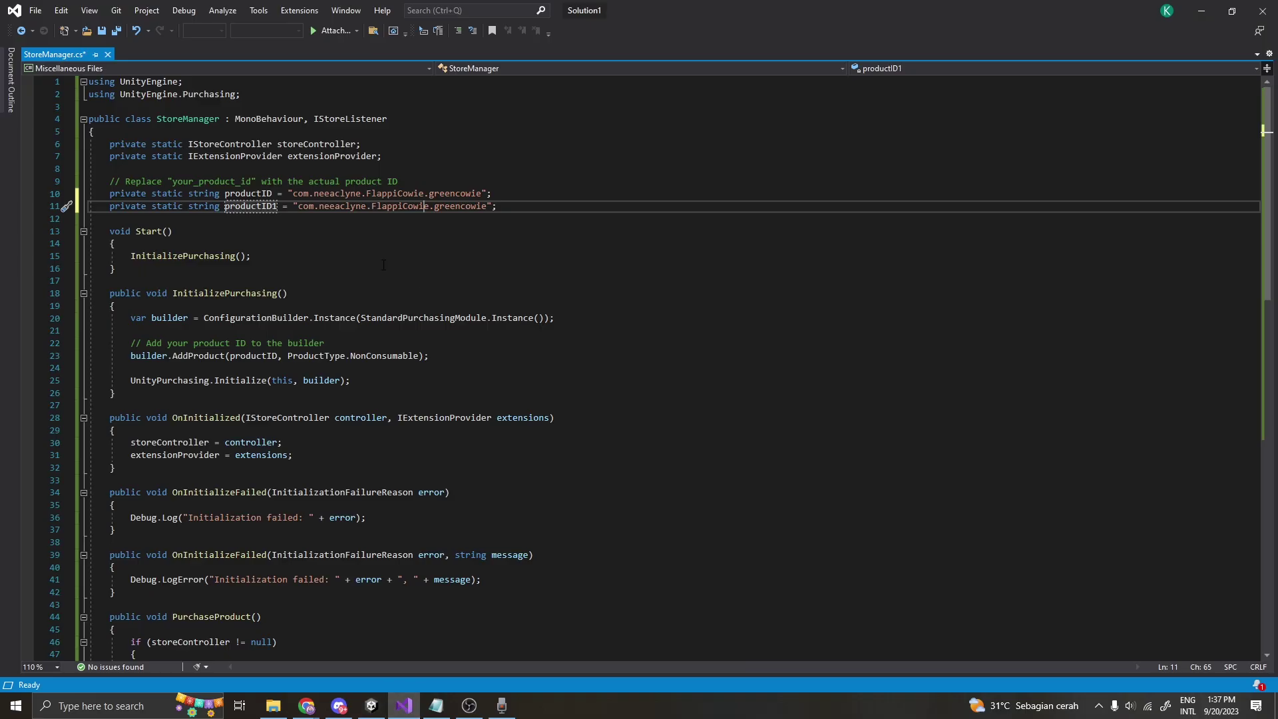
{"action": "left_click_drag", "start_coordinate": [298, 206], "coordinate": [487, 207]}
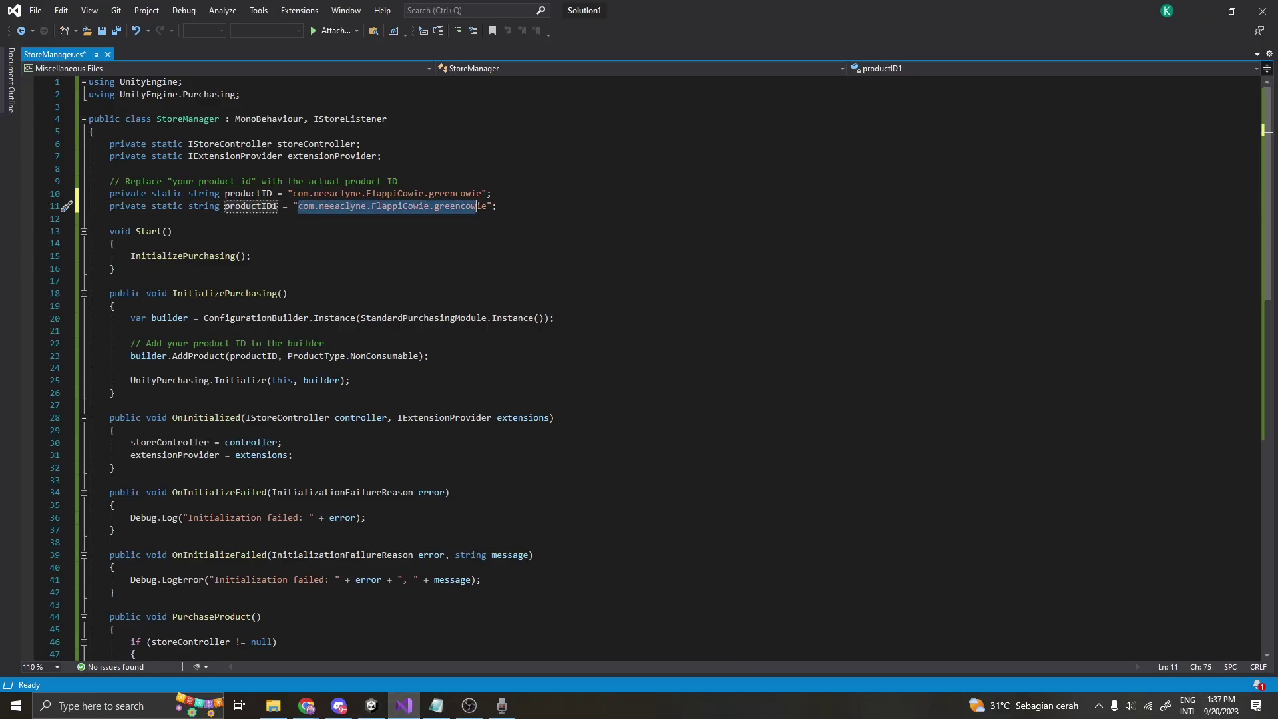
{"action": "key", "text": "ctrl+v"}
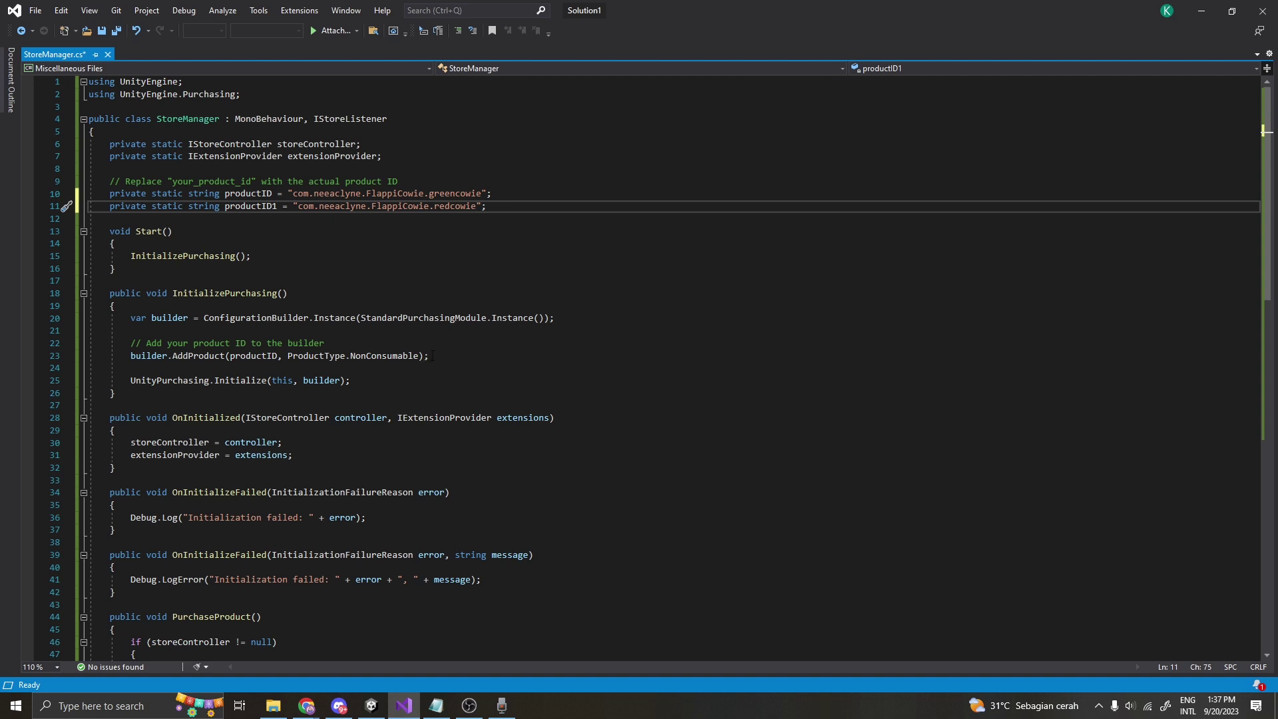
Step: Duplicate the builder.AddProduct line and point the copy on line 24 at productID1
{"action": "left_click_drag", "start_coordinate": [429, 355], "coordinate": [129, 355]}
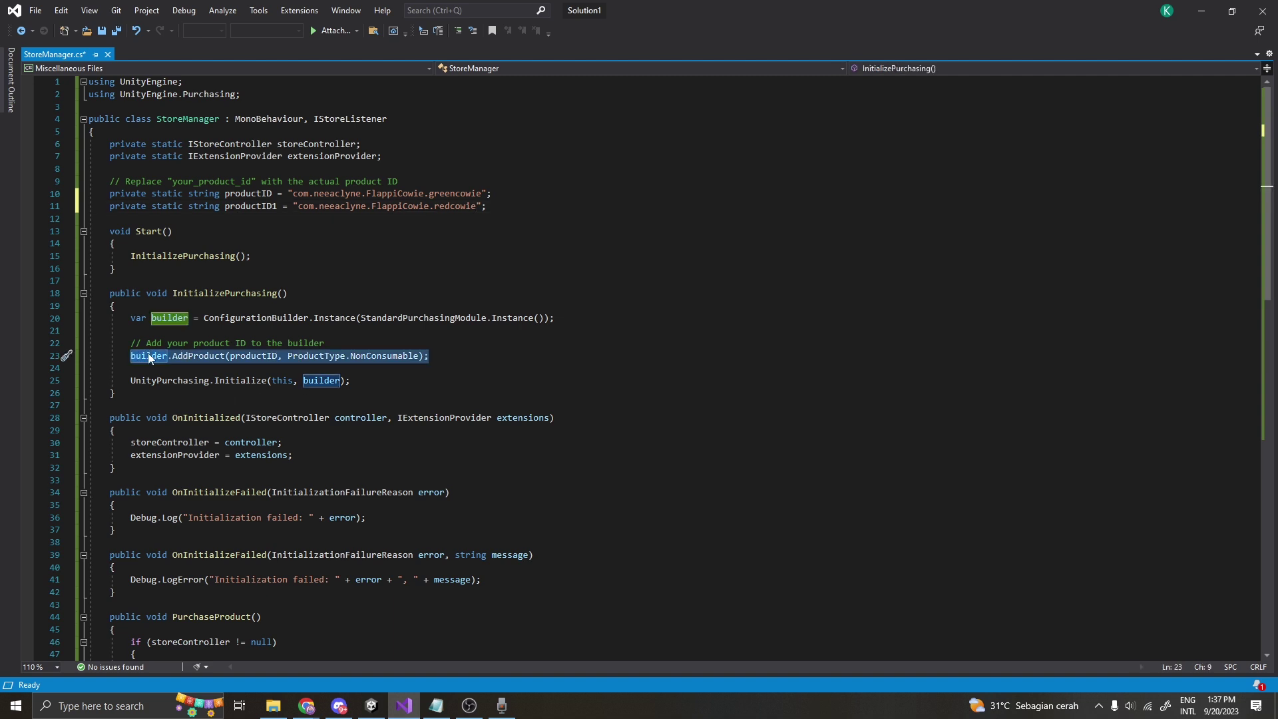
{"action": "left_click", "coordinate": [446, 359]}
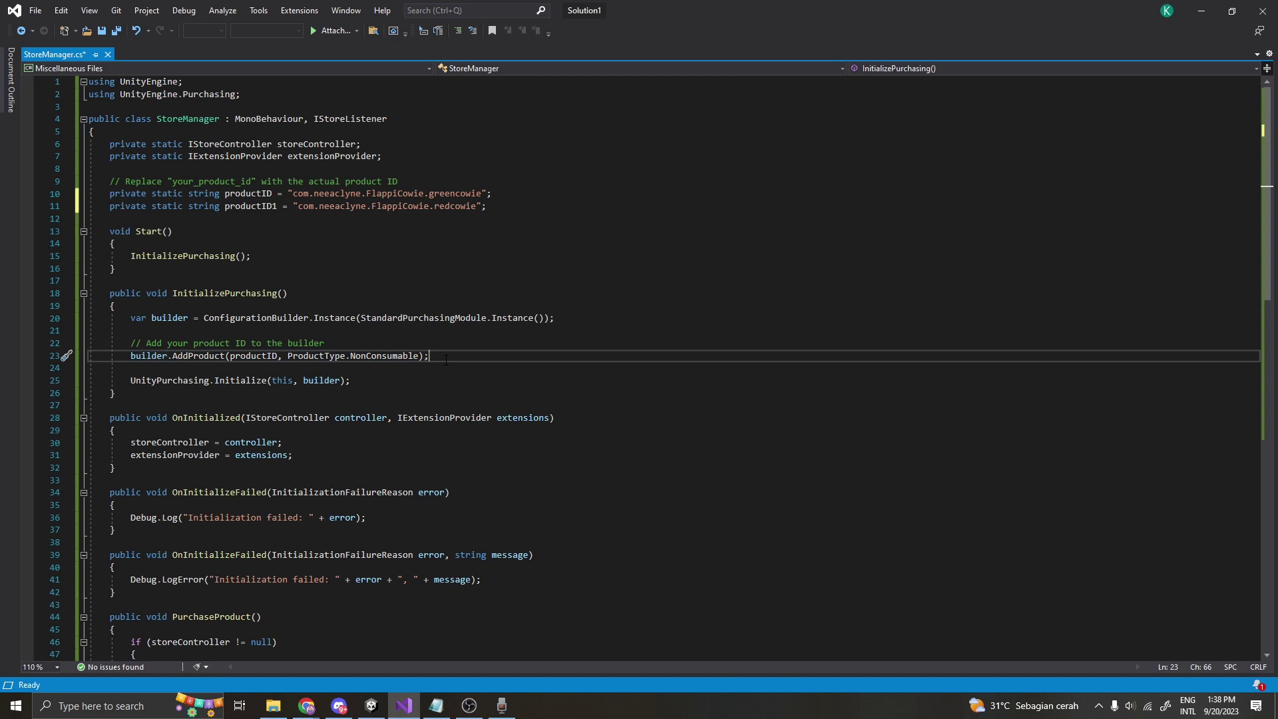
{"action": "key", "text": "Return"}
{"action": "key", "text": "ctrl+v"}
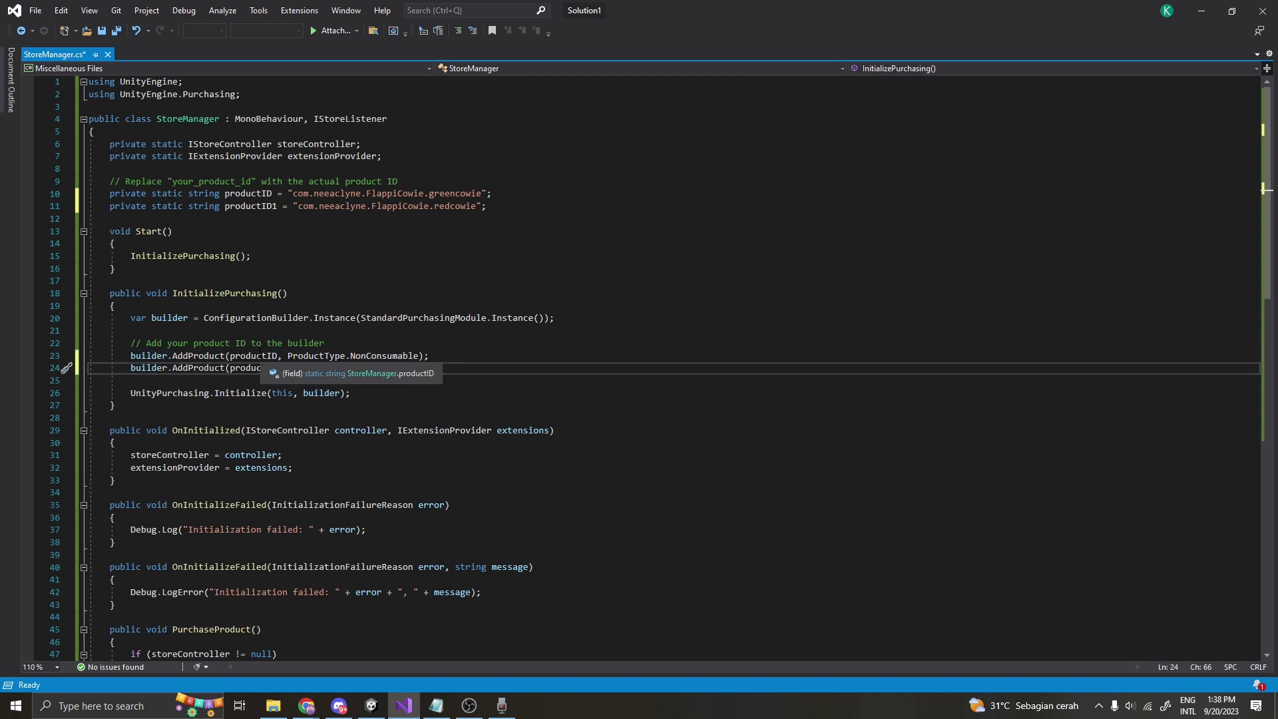
{"action": "left_click", "coordinate": [234, 355]}
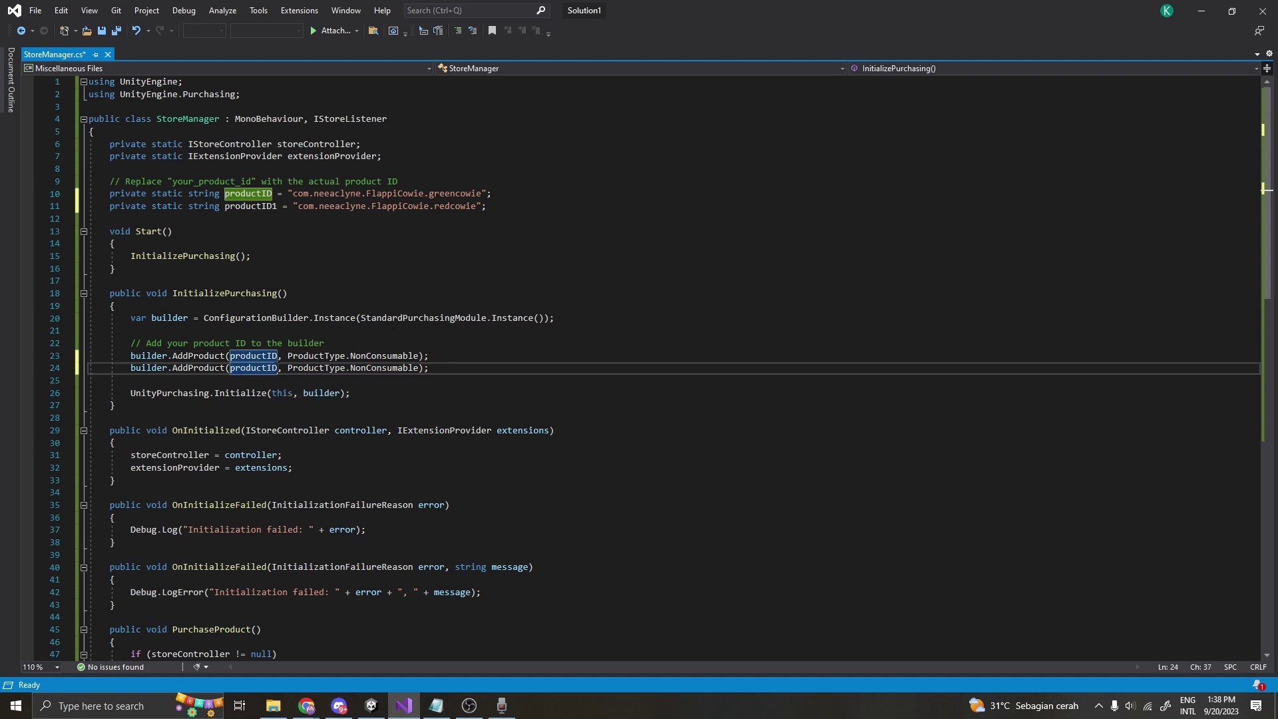
{"action": "left_click", "coordinate": [277, 368]}
{"action": "type", "text": "1"}
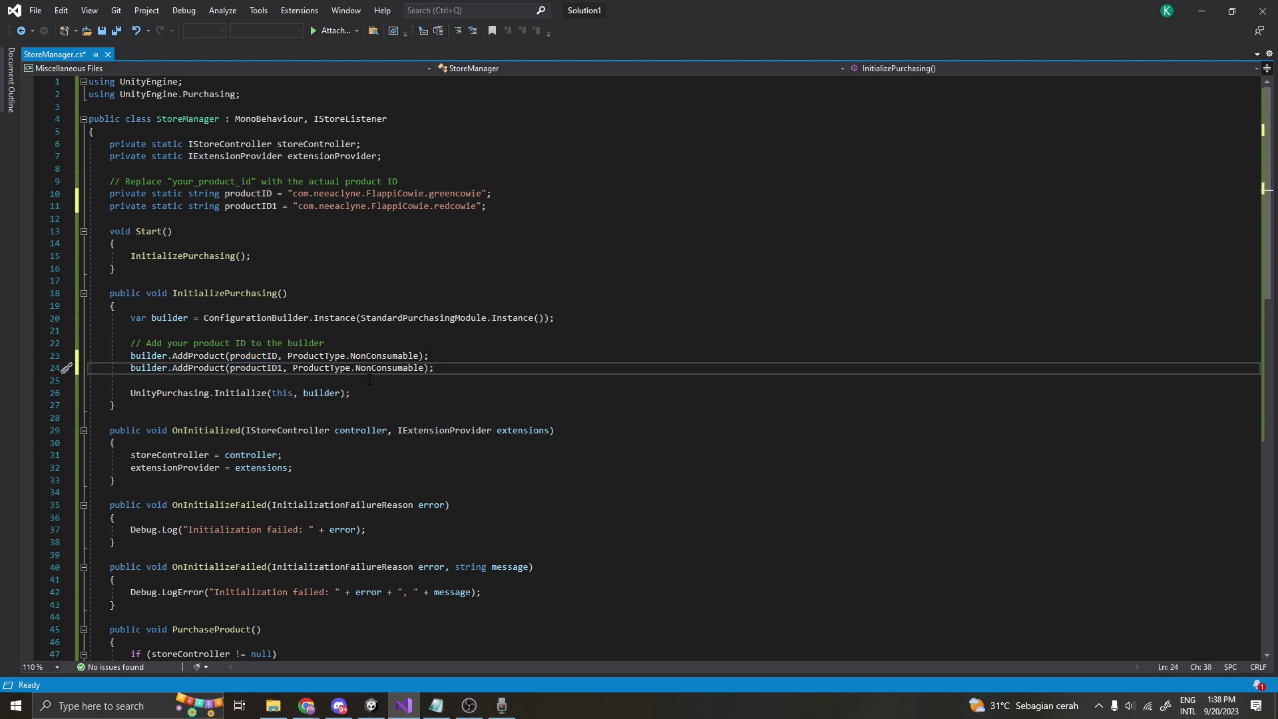
Step: Try Consumable as line 24's product type, then revert it to NonConsumable
{"action": "left_click", "coordinate": [365, 368]}
{"action": "key", "text": "BackSpace"}
{"action": "key", "text": "BackSpace"}
{"action": "key", "text": "BackSpace"}
{"action": "double_click", "coordinate": [409, 368]}
{"action": "type", "text": "Subscription"}
{"action": "key", "text": "ctrl+z"}
{"action": "key", "text": "ctrl+z"}
{"action": "left_click", "coordinate": [373, 442]}
{"action": "scroll", "coordinate": [373, 347], "scroll_direction": "down", "scroll_amount": 1}
{"action": "scroll", "coordinate": [372, 347], "scroll_direction": "down", "scroll_amount": 2}
{"action": "scroll", "coordinate": [372, 348], "scroll_direction": "down", "scroll_amount": 4}
{"action": "scroll", "coordinate": [372, 348], "scroll_direction": "down", "scroll_amount": 4}
{"action": "scroll", "coordinate": [372, 348], "scroll_direction": "up", "scroll_amount": 4}
Step: Review the productID usage, then duplicate the PurchaseProductGreenCowie method below itself
{"action": "left_click", "coordinate": [338, 516]}
{"action": "scroll", "coordinate": [338, 516], "scroll_direction": "down", "scroll_amount": 1}
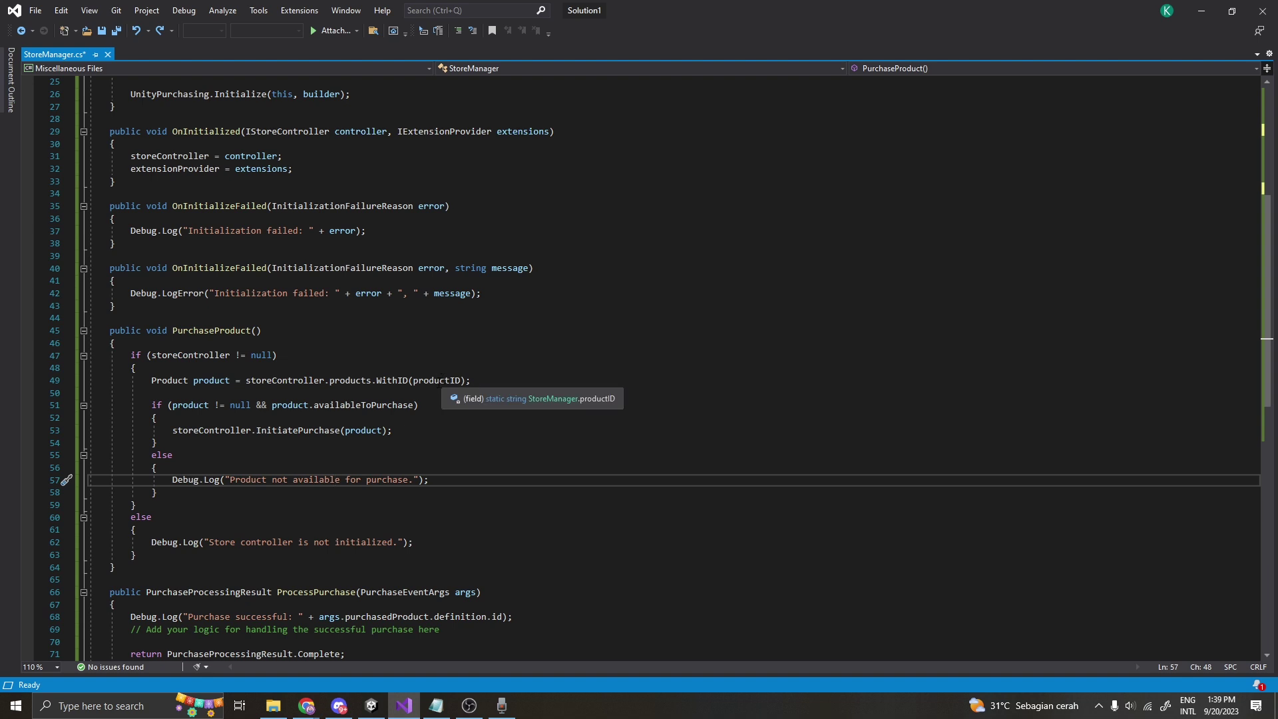
{"action": "left_click", "coordinate": [440, 380]}
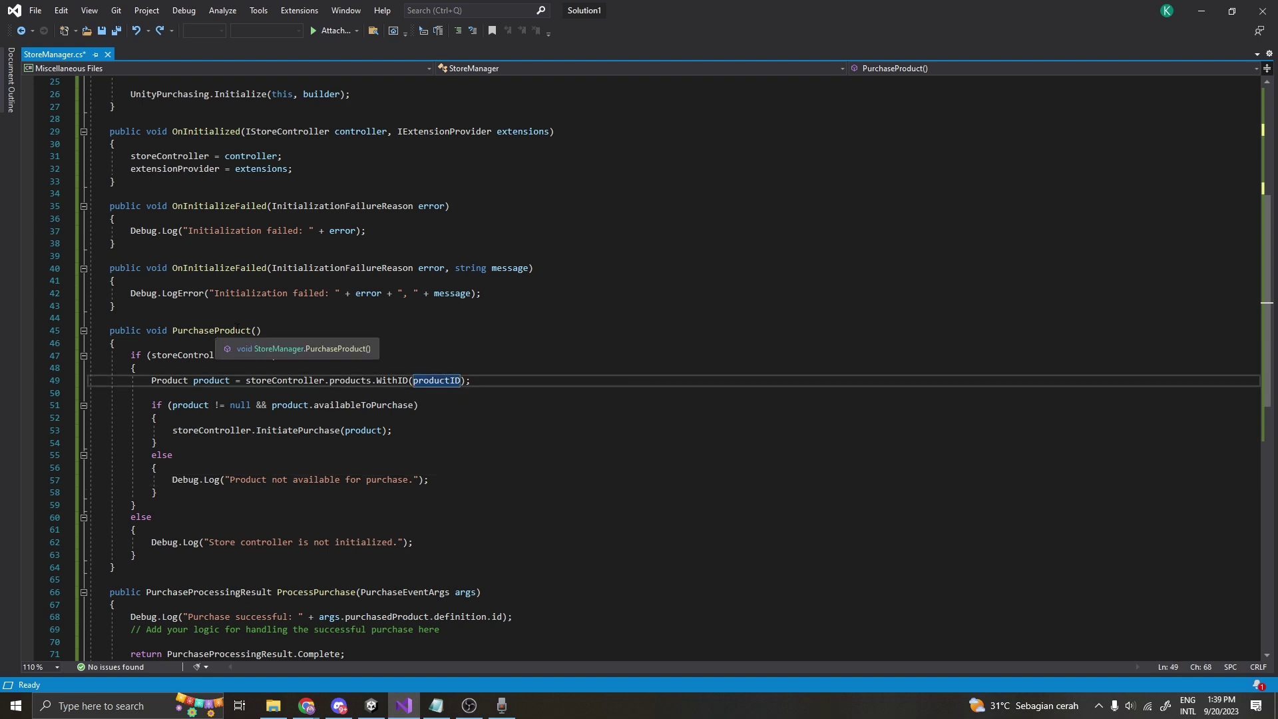
{"action": "left_click", "coordinate": [328, 330]}
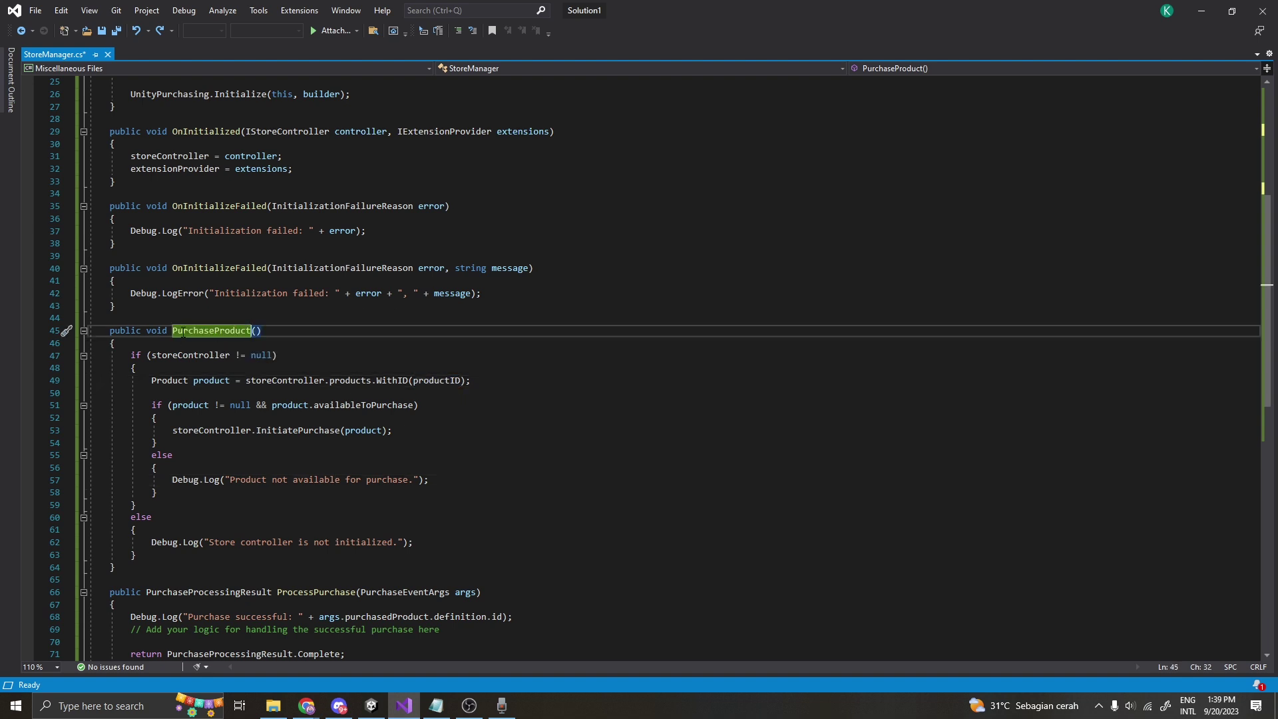
{"action": "scroll", "coordinate": [413, 334], "scroll_direction": "up", "scroll_amount": 3}
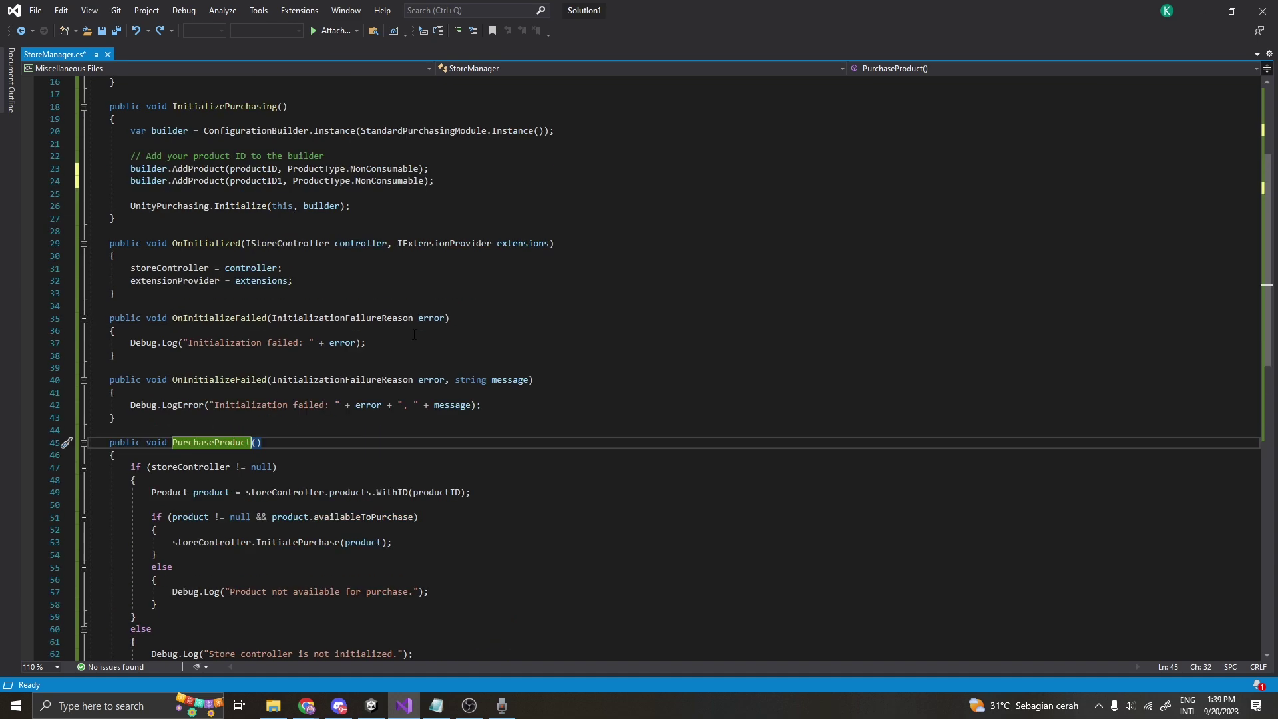
{"action": "scroll", "coordinate": [413, 335], "scroll_direction": "up", "scroll_amount": 1}
{"action": "scroll", "coordinate": [369, 237], "scroll_direction": "up", "scroll_amount": 4}
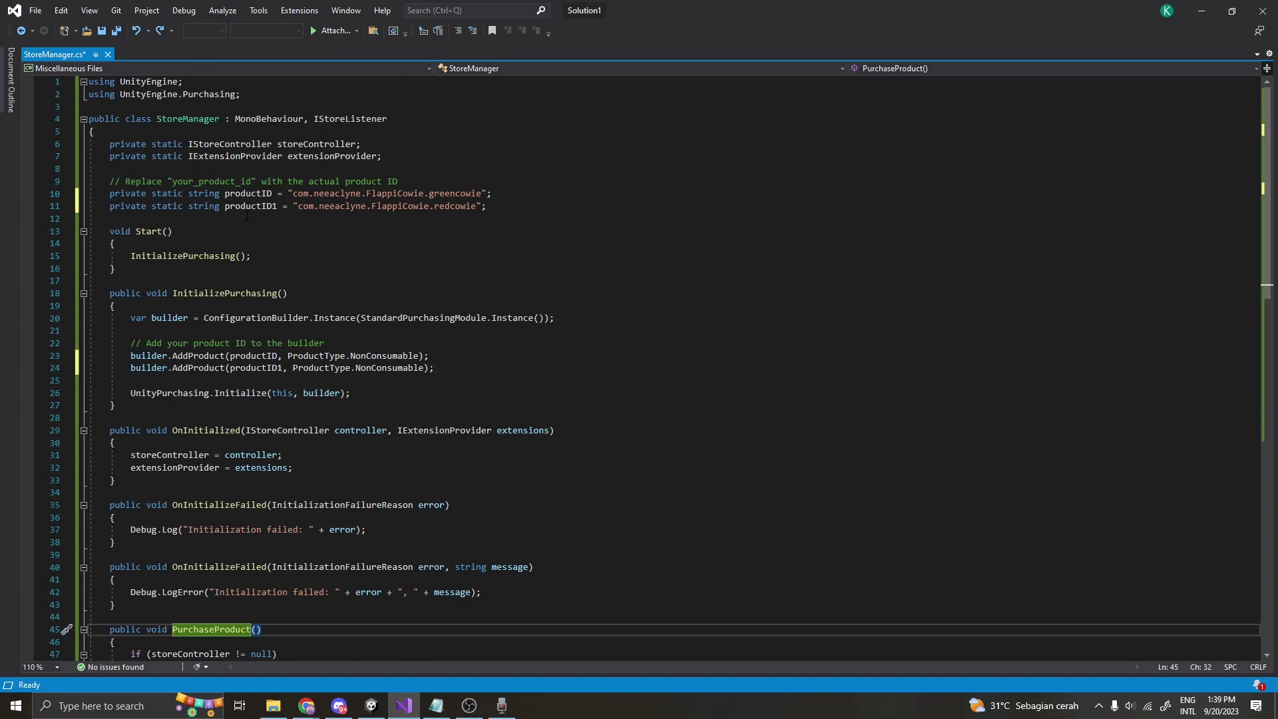
{"action": "scroll", "coordinate": [445, 337], "scroll_direction": "down", "scroll_amount": 3}
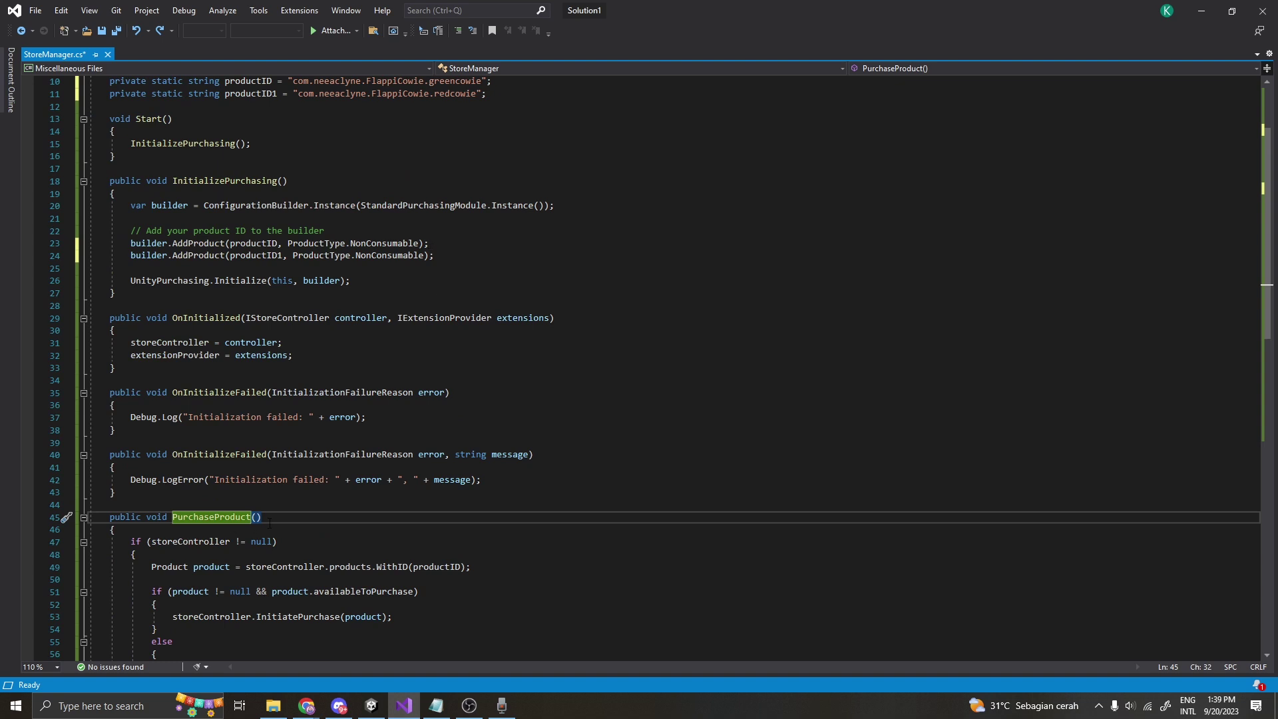
{"action": "type", "text": "GreenCowie"}
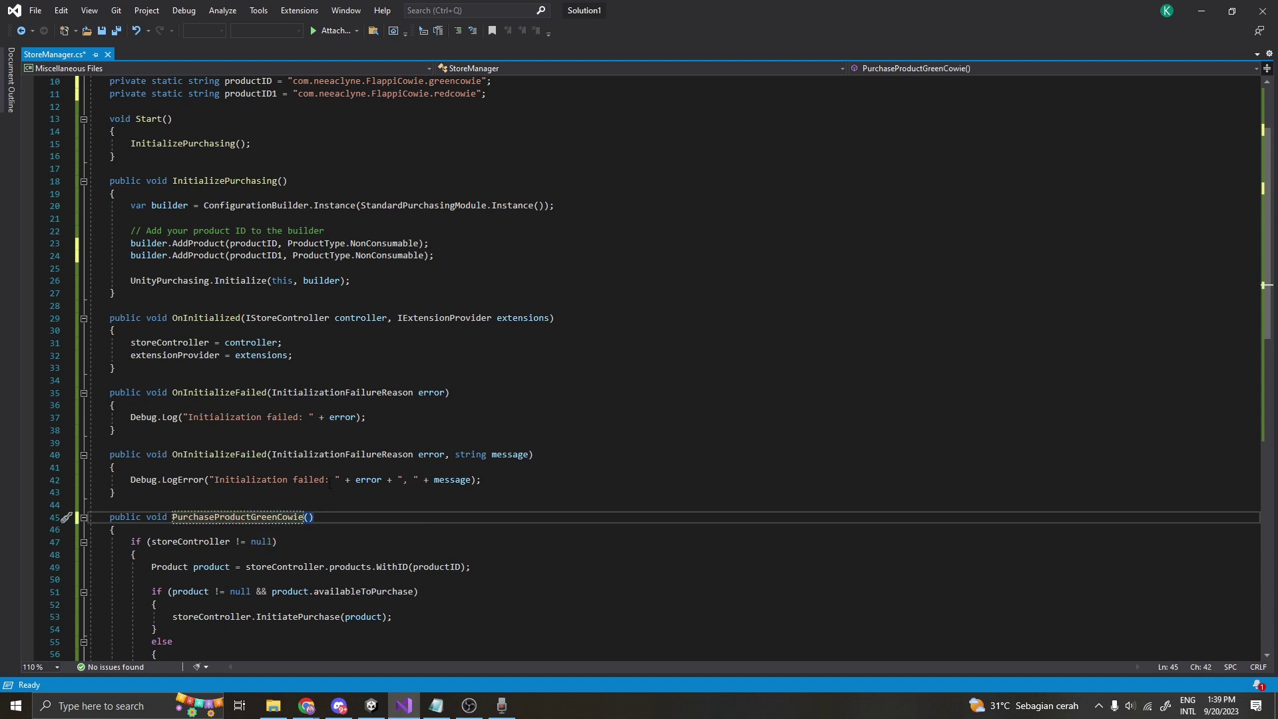
{"action": "scroll", "coordinate": [138, 518], "scroll_direction": "down", "scroll_amount": 3}
{"action": "scroll", "coordinate": [138, 517], "scroll_direction": "down", "scroll_amount": 2}
{"action": "scroll", "coordinate": [138, 519], "scroll_direction": "down", "scroll_amount": 1}
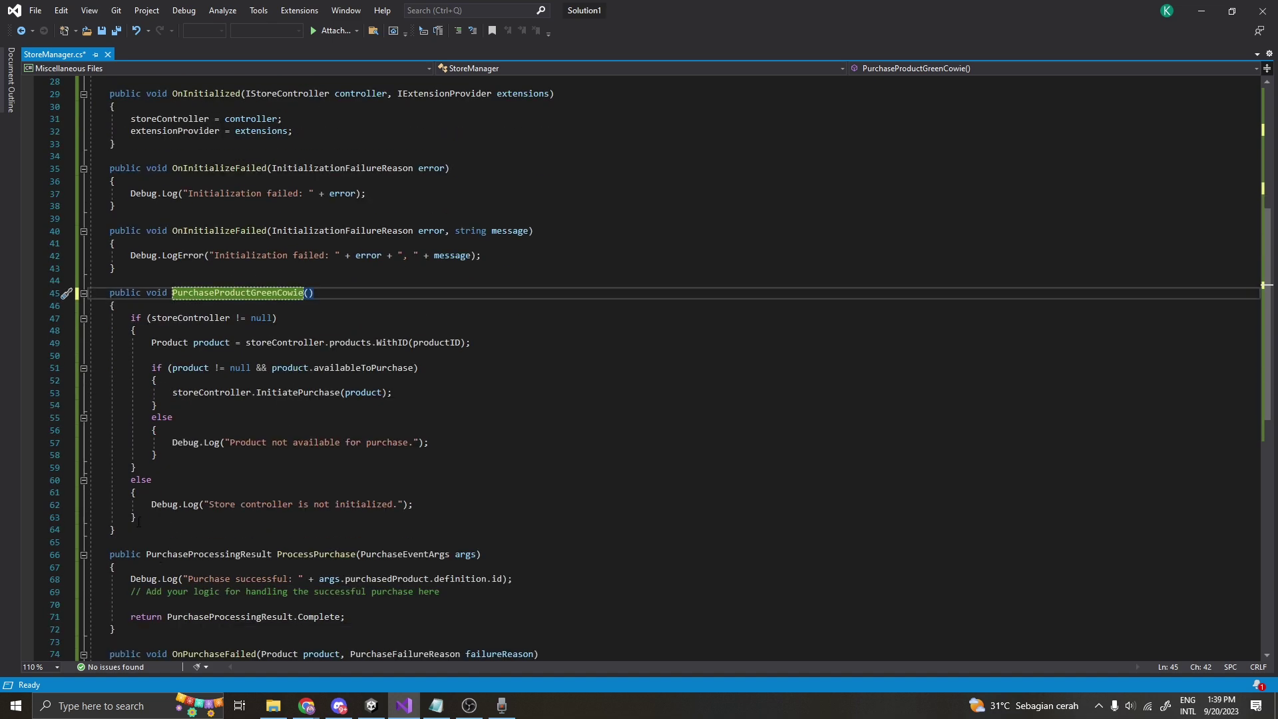
{"action": "left_click_drag", "start_coordinate": [136, 535], "coordinate": [71, 297]}
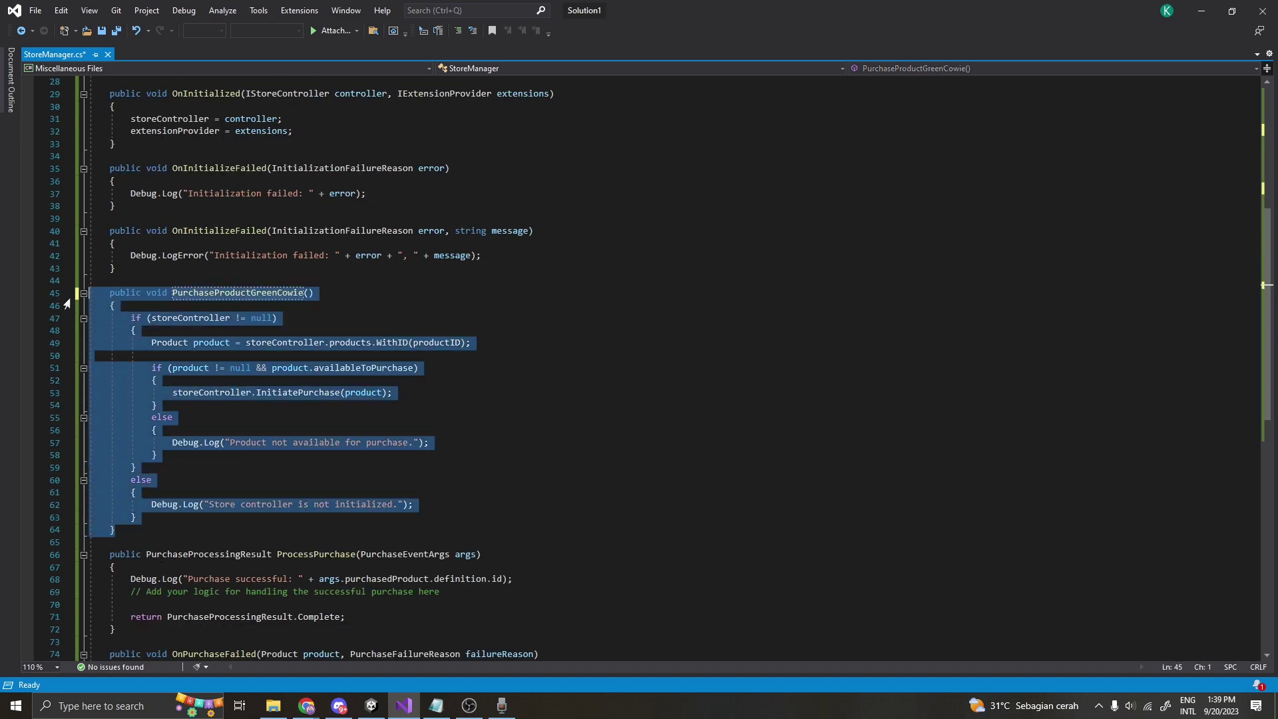
{"action": "key", "text": "ctrl+v"}
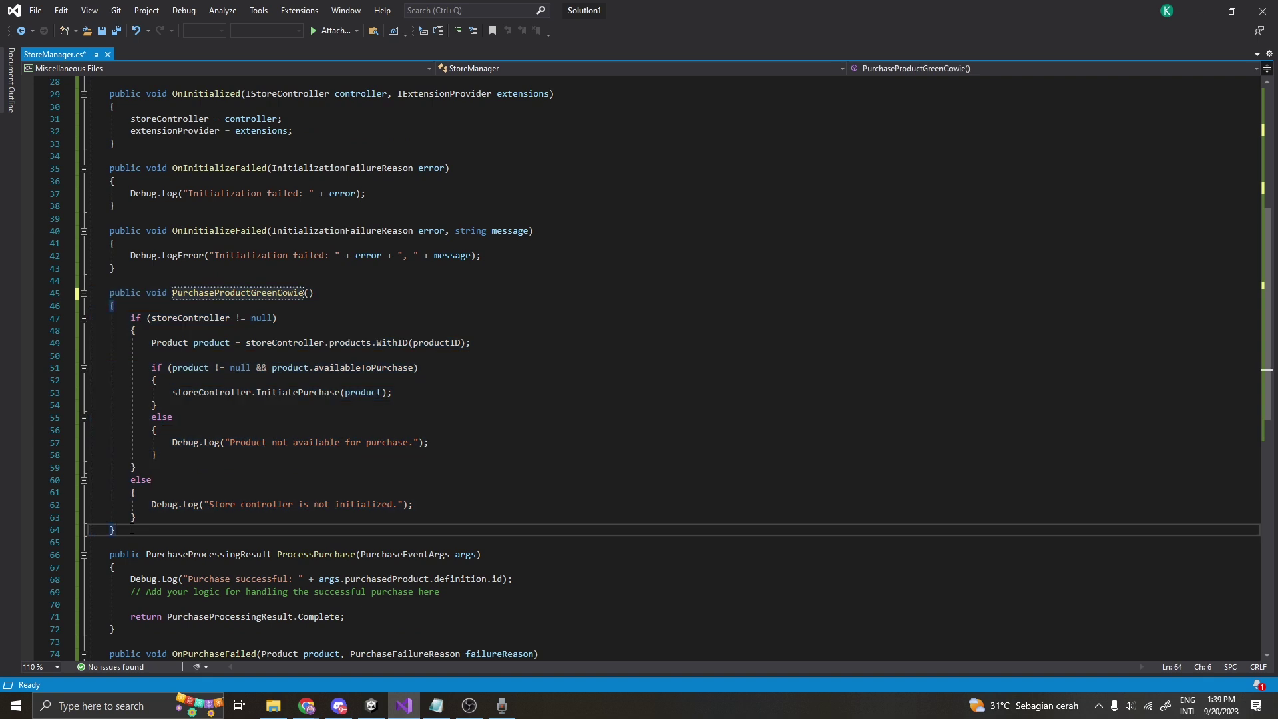
{"action": "key", "text": "Return"}
{"action": "key", "text": "Return"}
{"action": "type", "text": "public void PurchaseProductGreenCowie()     {         if (storeController != null)         {             Product product = storeController.products.WithID(productID);              if (product != null && product.availableToPurchase)             {                 storeController.InitiatePurchase(product);             }             else             {                 Debug.Log(\"Product not available for purchase.\");             }         }         else         {             Debug.Log(\"Store controller is not initialized.\");         }     }"}
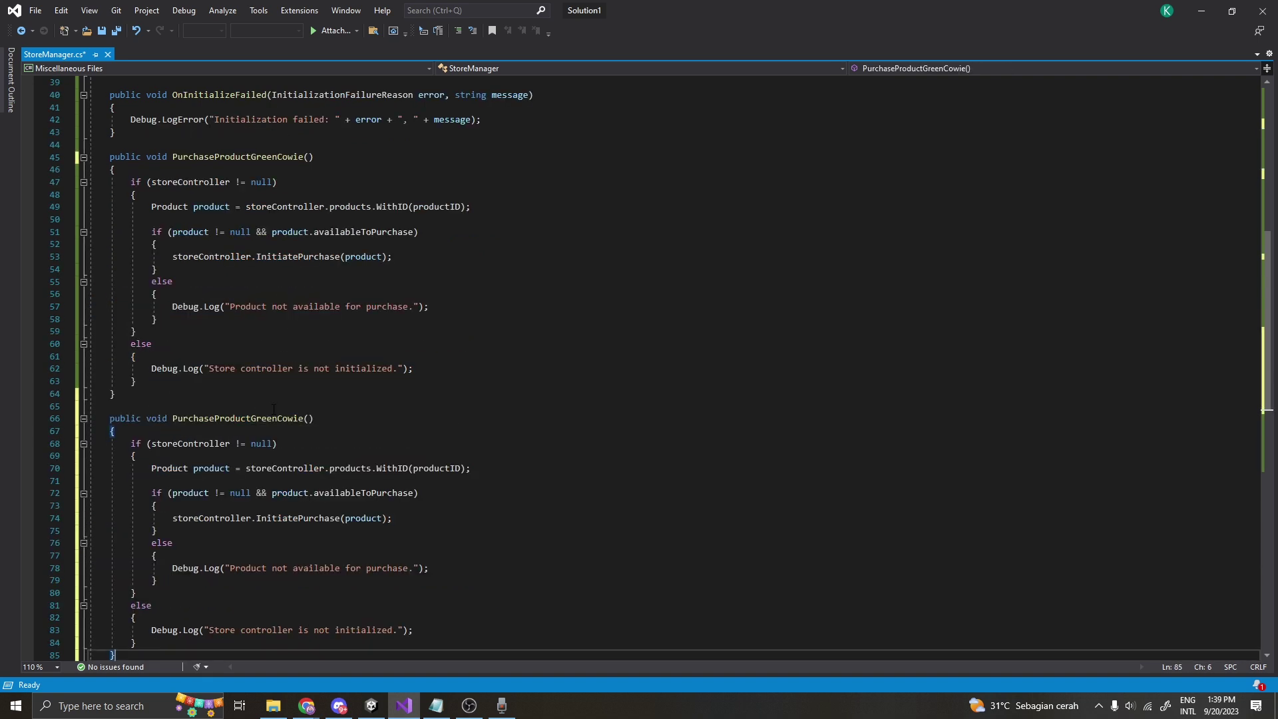
Step: Rename the copy to PurchaseProductRedCowie, check its productID against productID1, and save StoreManager.cs
{"action": "left_click_drag", "start_coordinate": [259, 418], "coordinate": [302, 419]}
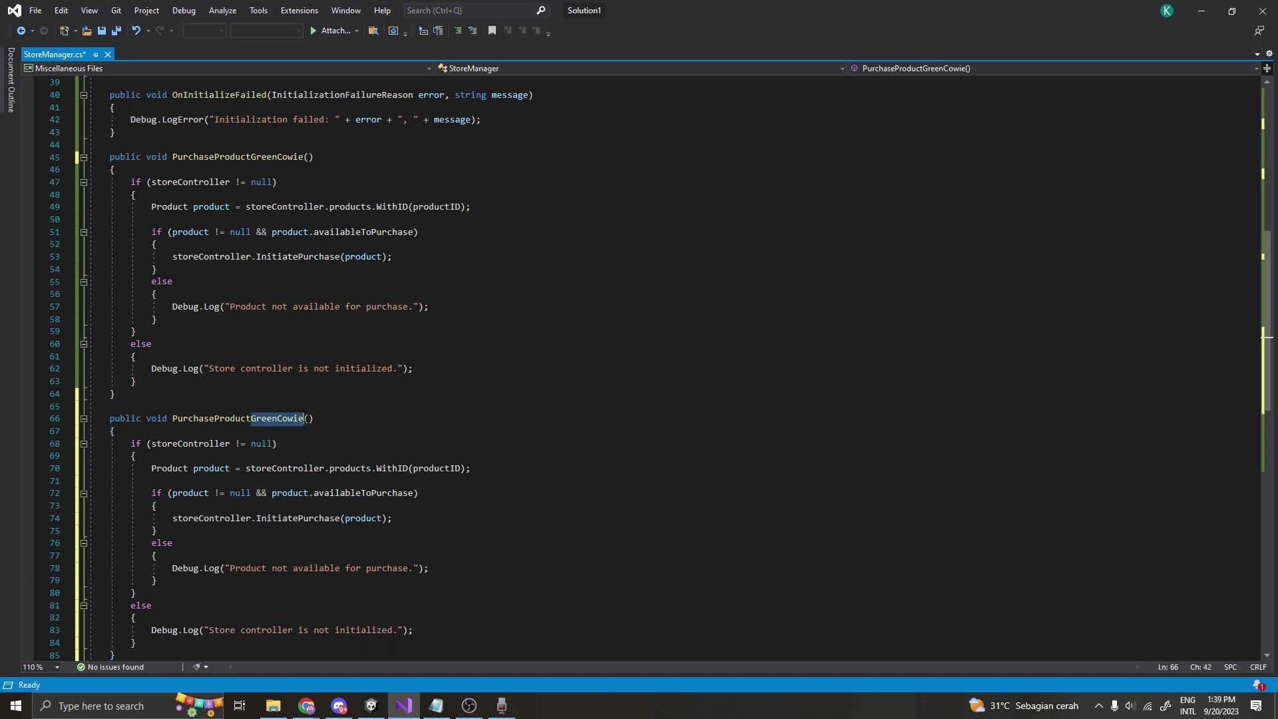
{"action": "left_click", "coordinate": [304, 418]}
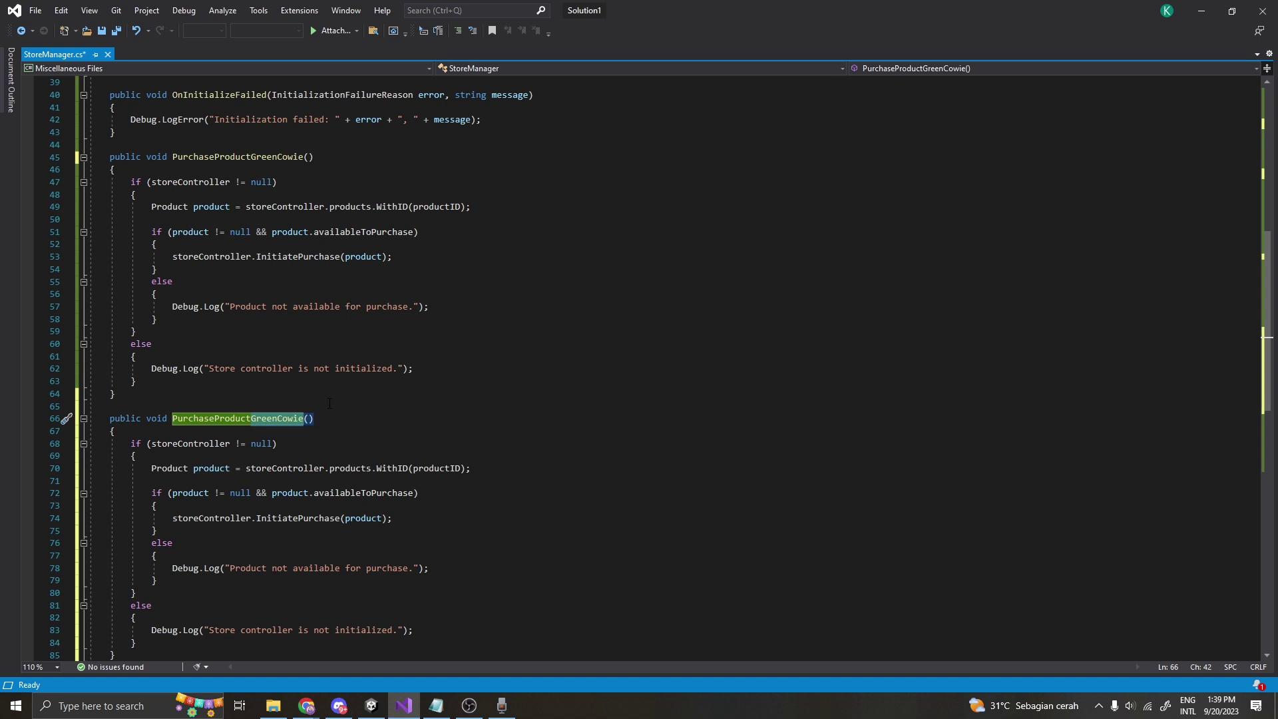
{"action": "key", "text": "BackSpace"}
{"action": "key", "text": "BackSpace"}
{"action": "key", "text": "BackSpace"}
{"action": "type", "text": "RedCowie"}
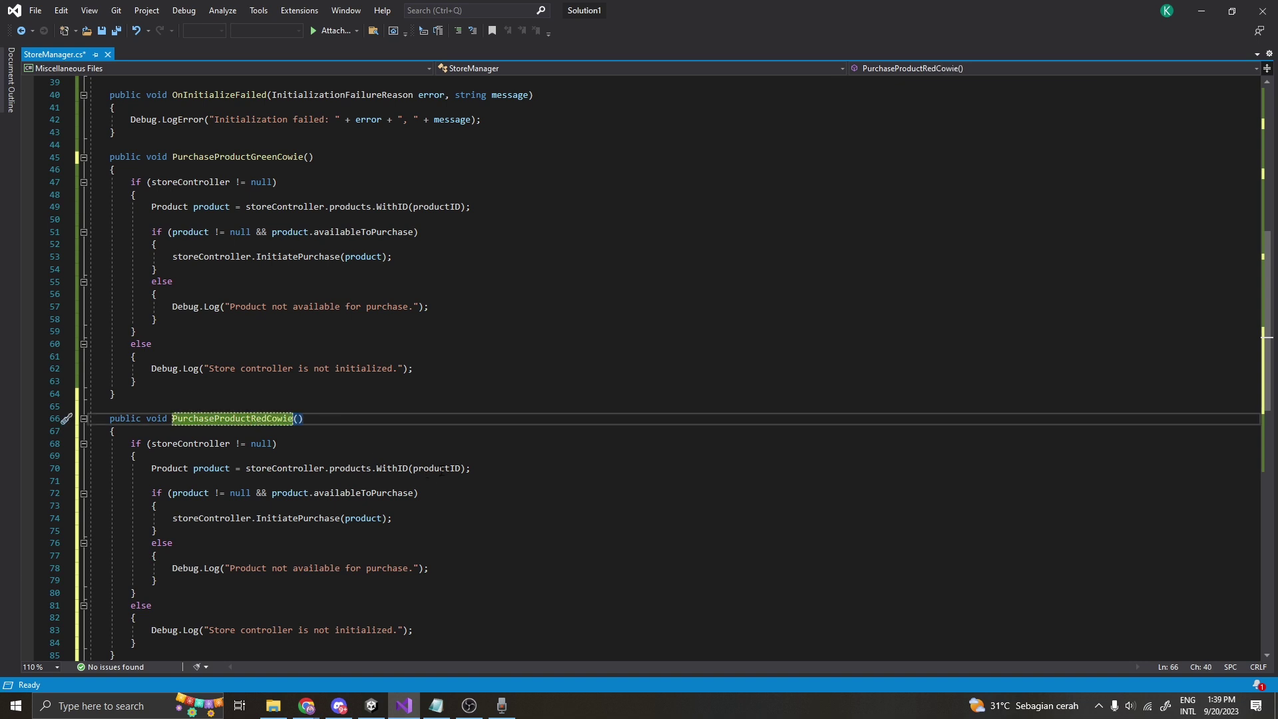
{"action": "left_click", "coordinate": [458, 468]}
{"action": "key", "text": "Right"}
{"action": "key", "text": "Right"}
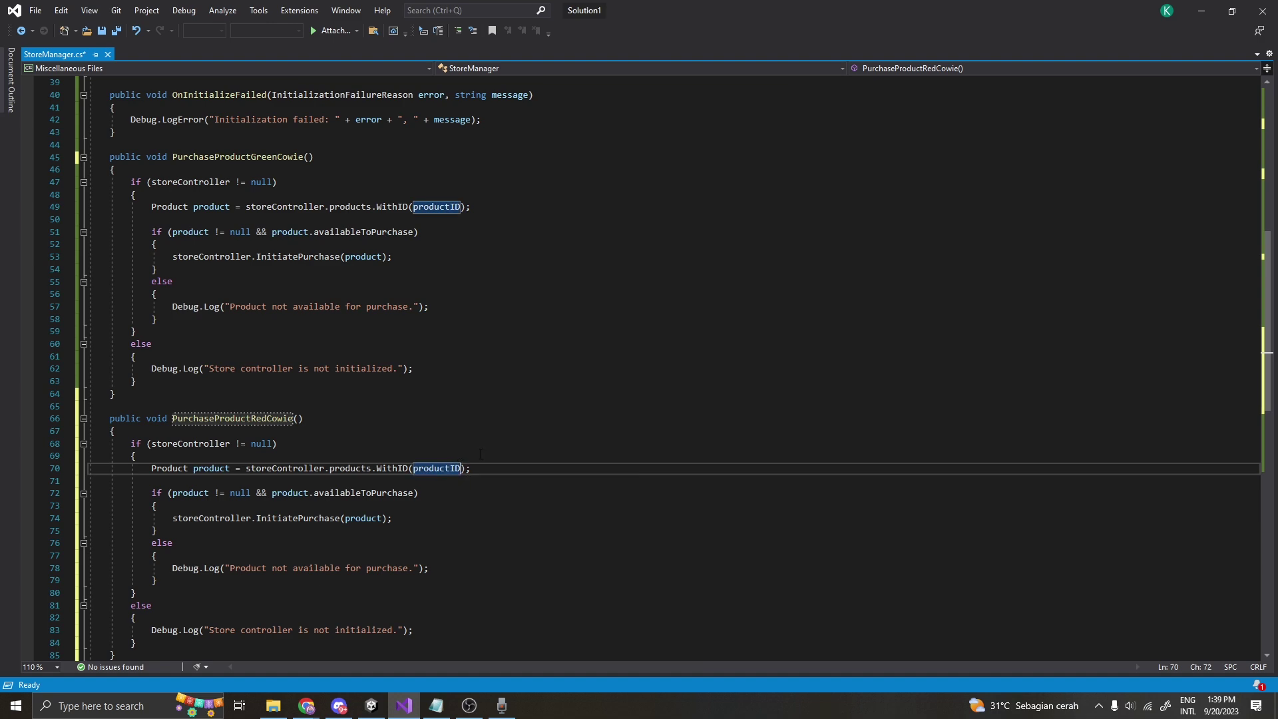
{"action": "type", "text": "1"}
{"action": "scroll", "coordinate": [517, 435], "scroll_direction": "up", "scroll_amount": 5}
{"action": "scroll", "coordinate": [400, 320], "scroll_direction": "up", "scroll_amount": 8}
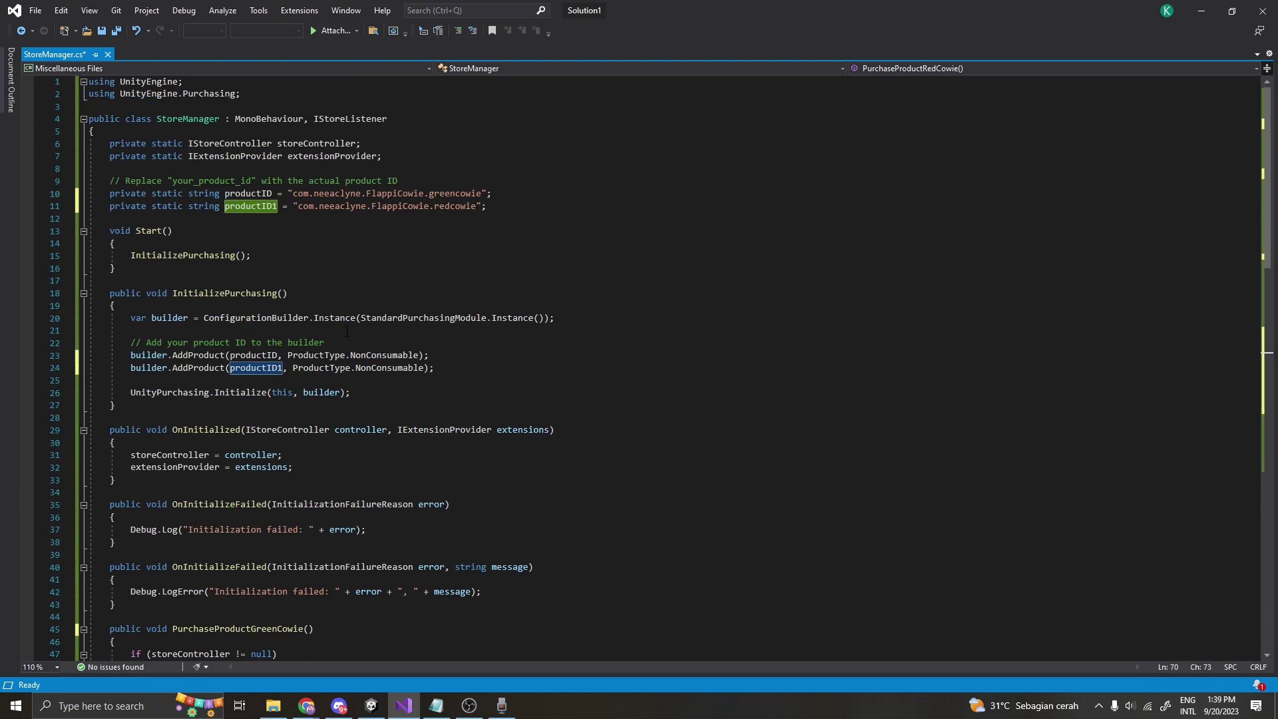
{"action": "left_click", "coordinate": [262, 207]}
{"action": "scroll", "coordinate": [322, 467], "scroll_direction": "down", "scroll_amount": 6}
{"action": "scroll", "coordinate": [322, 468], "scroll_direction": "down", "scroll_amount": 4}
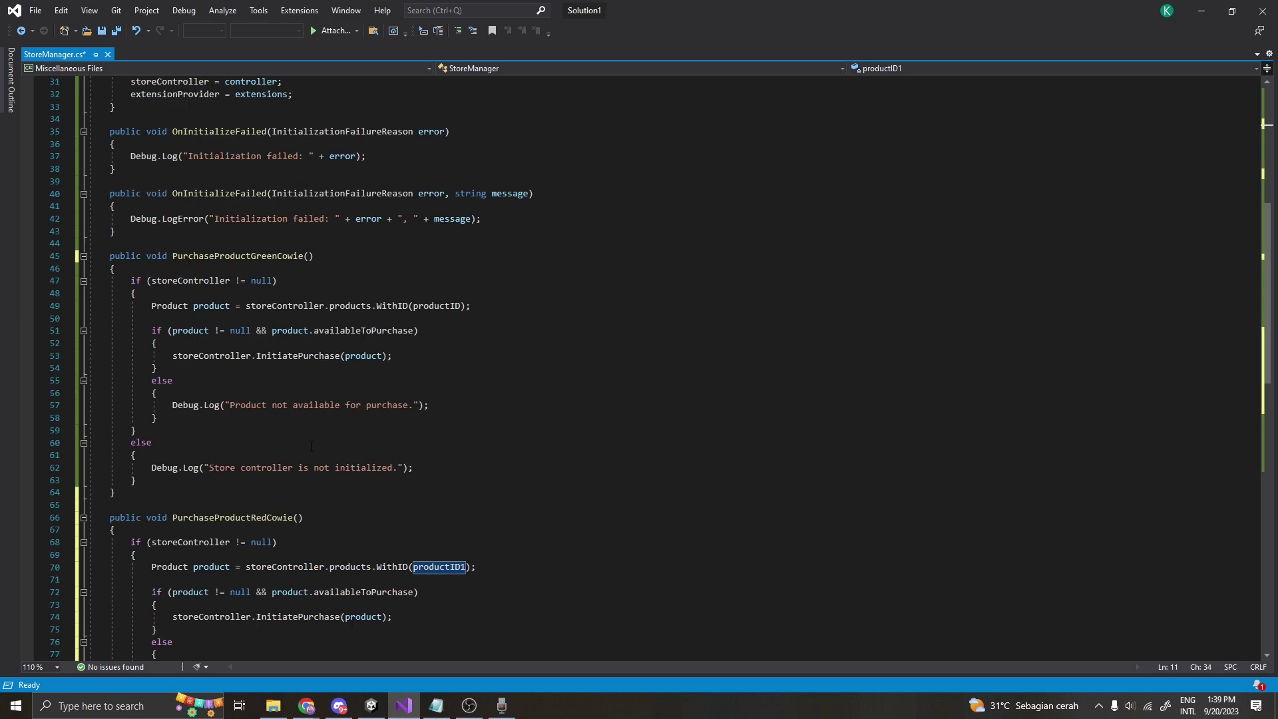
{"action": "scroll", "coordinate": [321, 468], "scroll_direction": "down", "scroll_amount": 2}
{"action": "scroll", "coordinate": [322, 468], "scroll_direction": "down", "scroll_amount": 3}
{"action": "scroll", "coordinate": [321, 489], "scroll_direction": "down", "scroll_amount": 2}
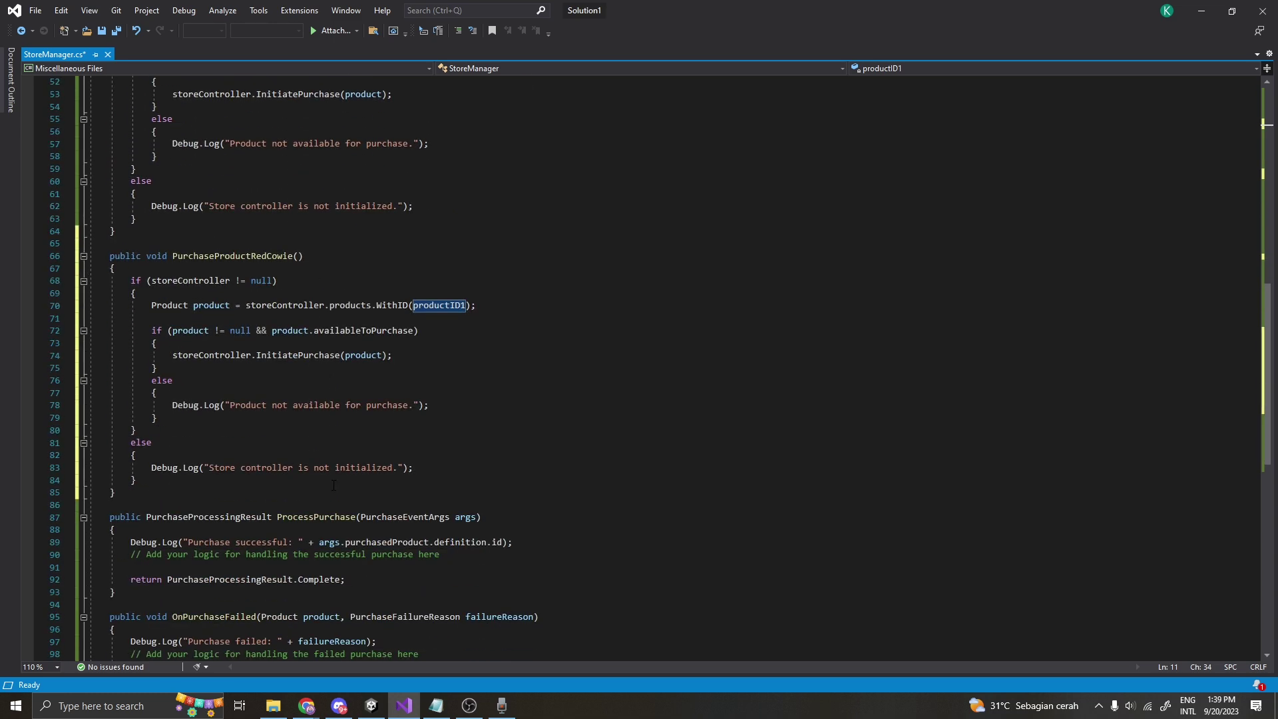
{"action": "scroll", "coordinate": [540, 492], "scroll_direction": "down", "scroll_amount": 3}
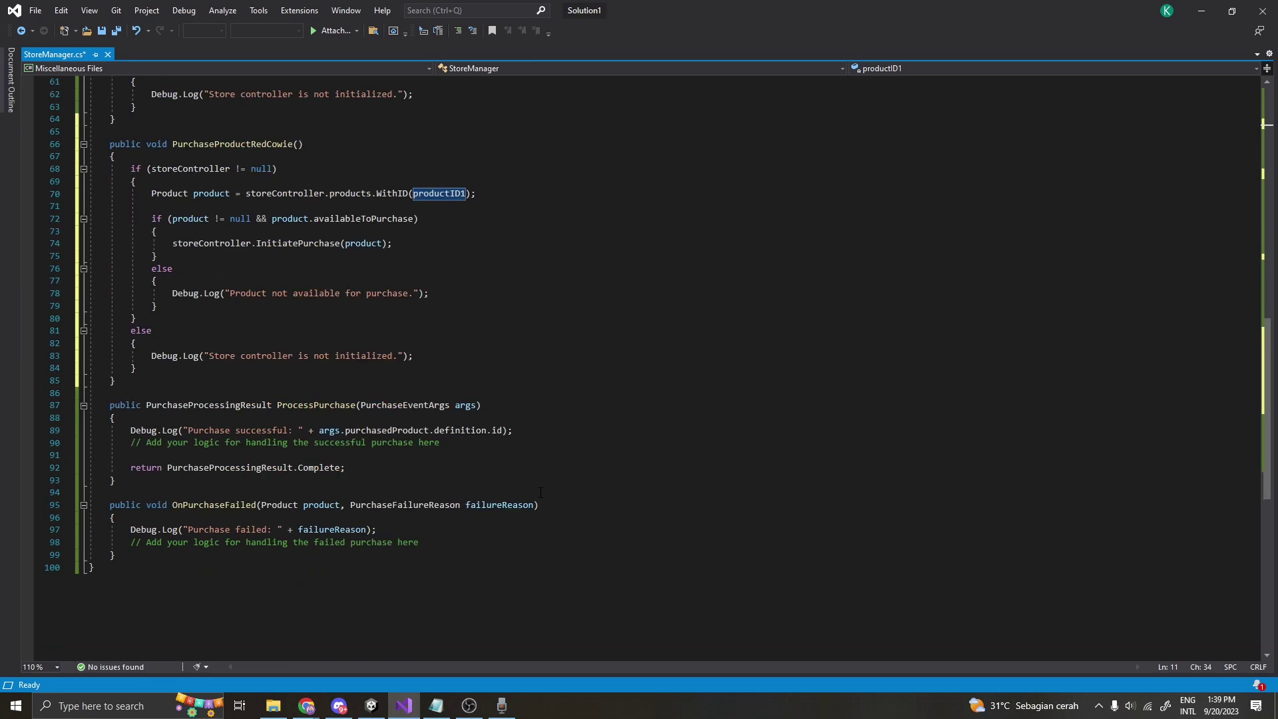
{"action": "key", "text": "ctrl+s"}
Step: Close Unity's IAP Catalog and read the Firebase DLL error and obsolete-Initialize warning
{"action": "left_click", "coordinate": [382, 710]}
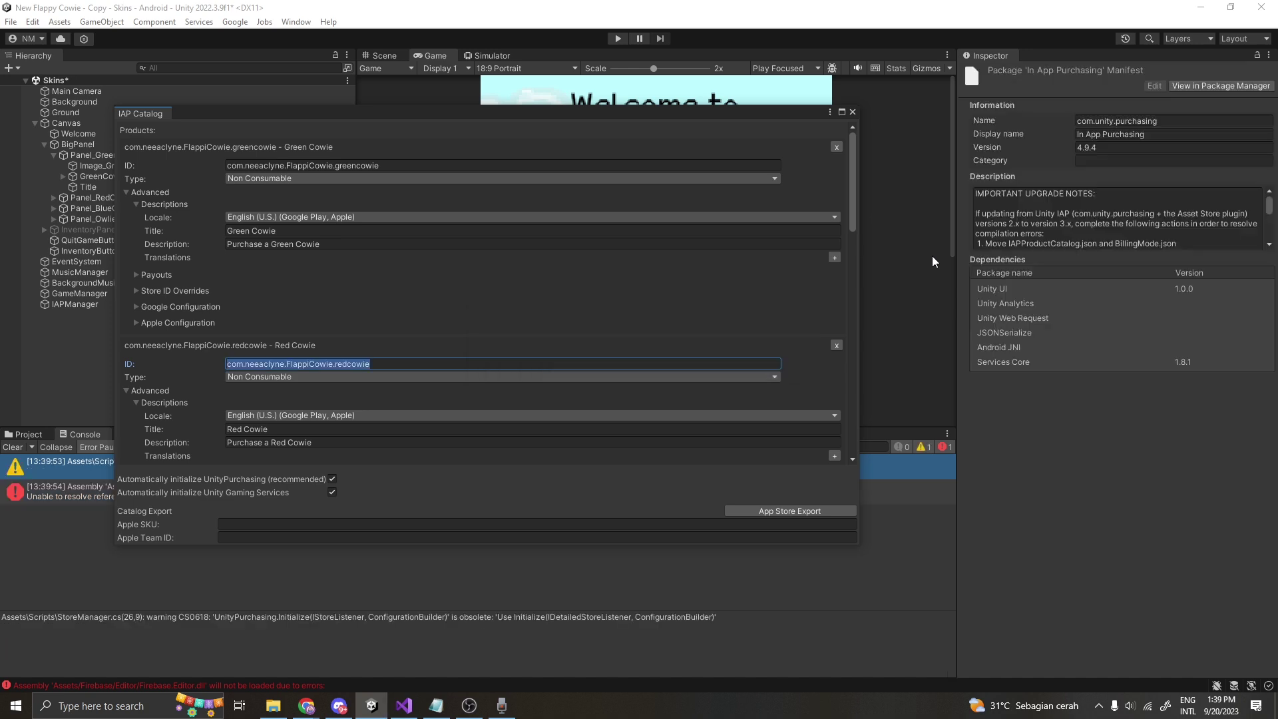
{"action": "left_click", "coordinate": [850, 112]}
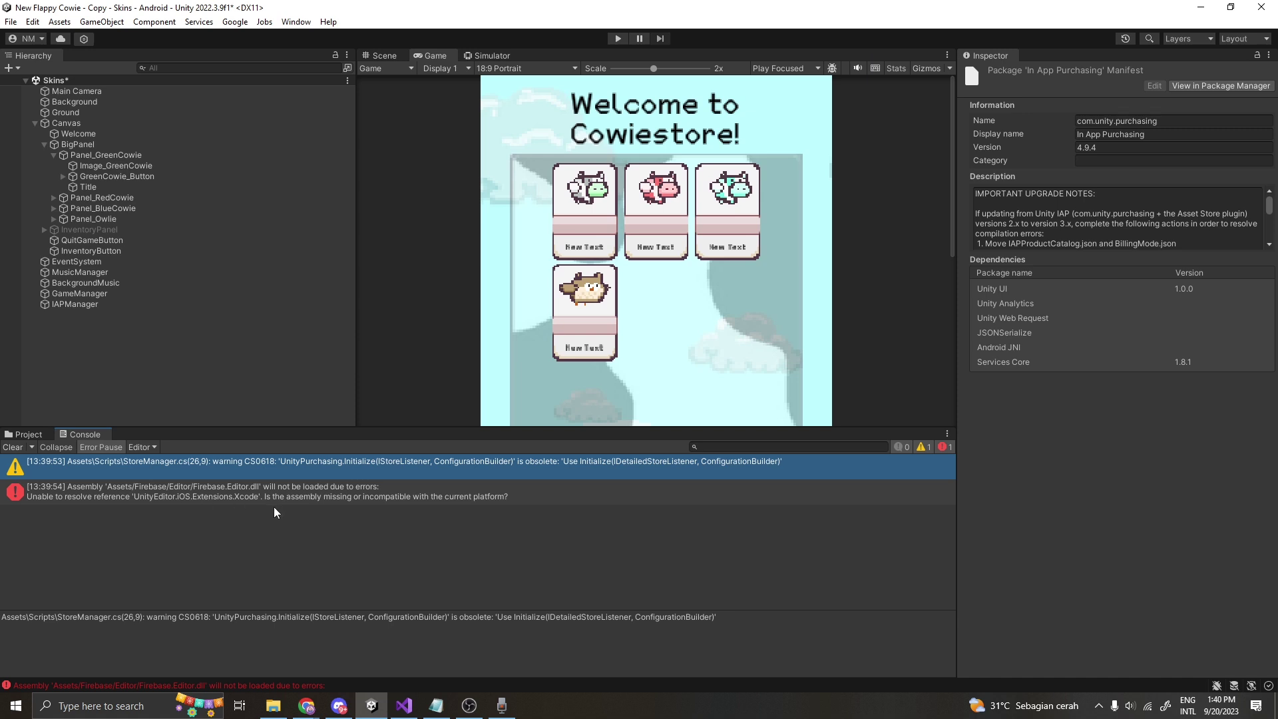
{"action": "left_click", "coordinate": [158, 503]}
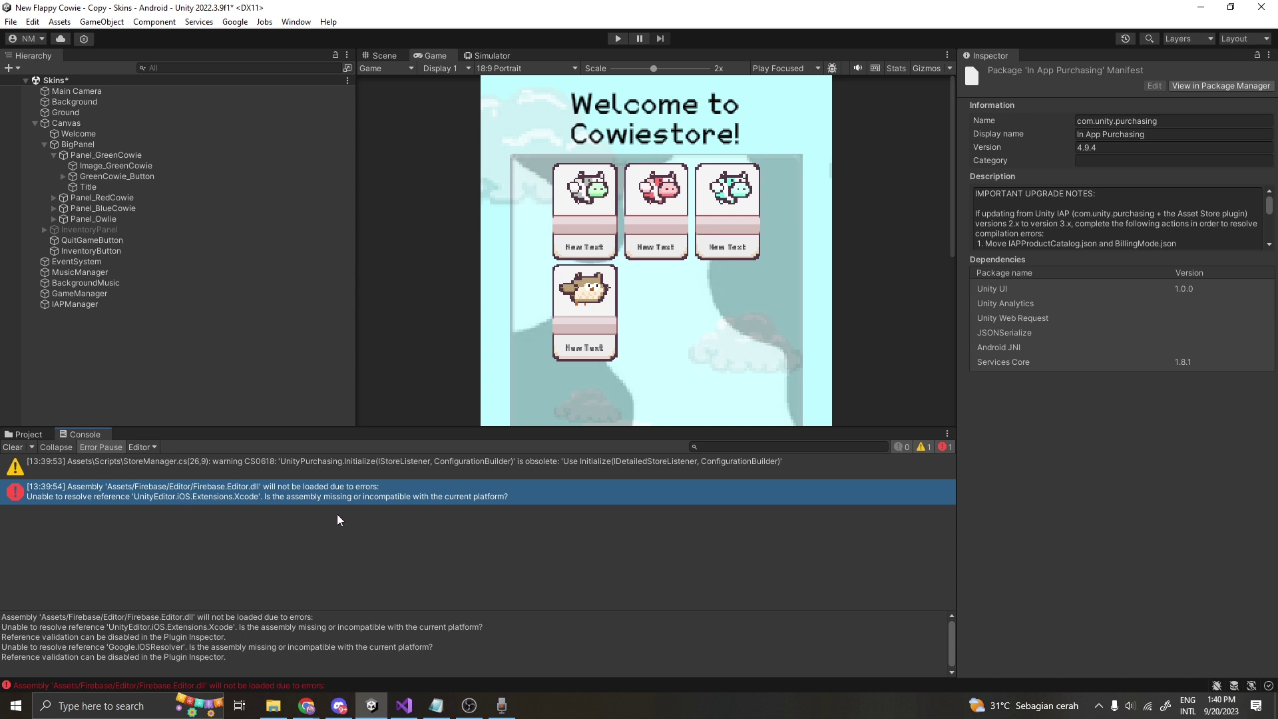
{"action": "left_click", "coordinate": [333, 462]}
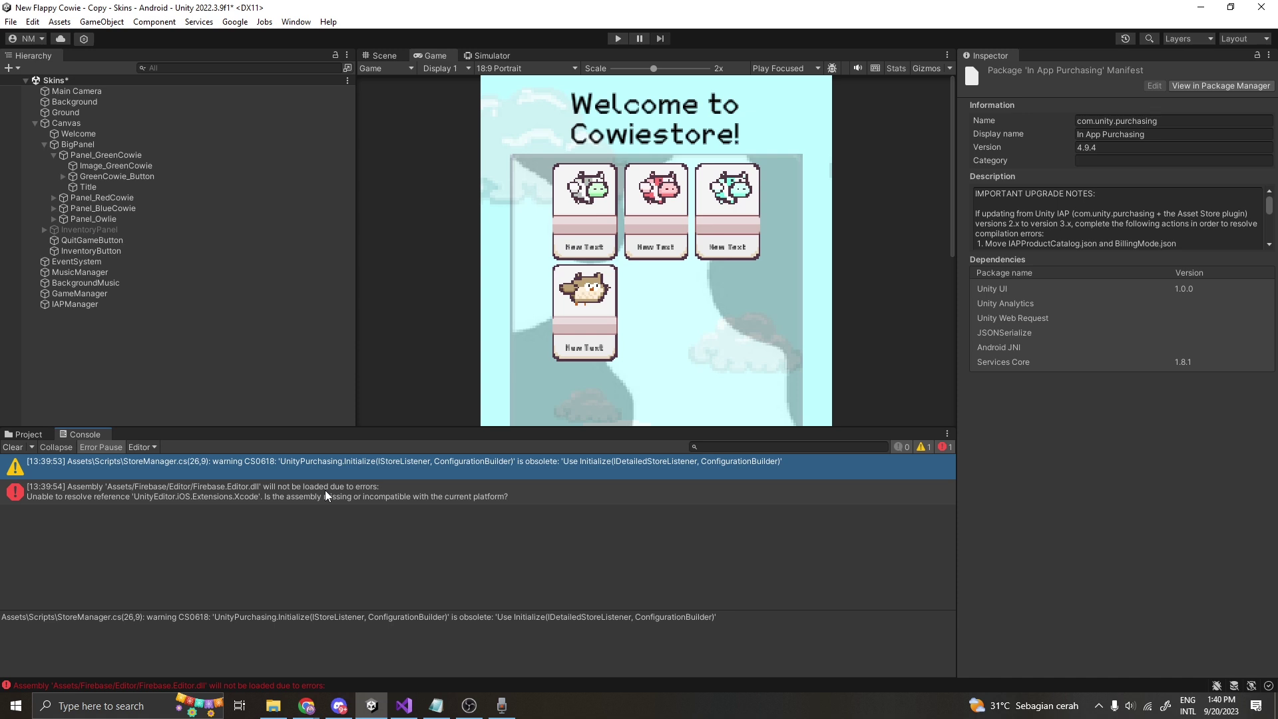
{"action": "mouse_move", "coordinate": [100, 197]}
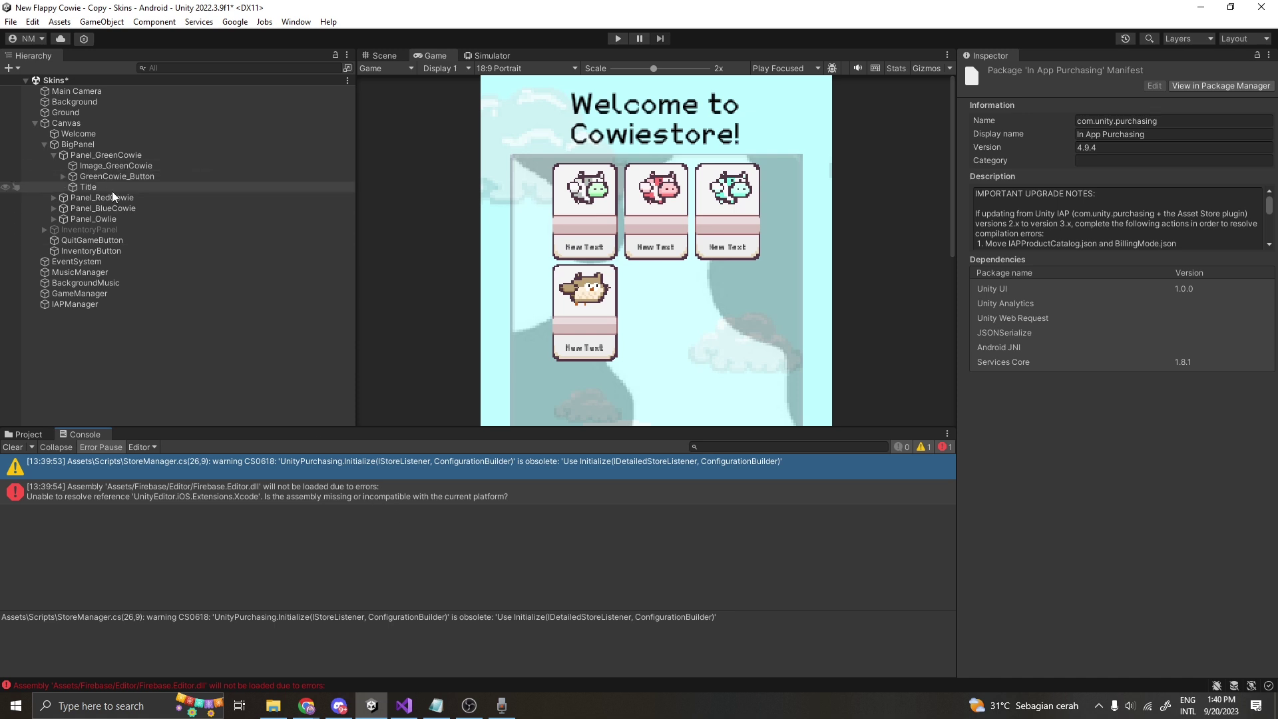
Step: Inspect the cowie store buttons and confirm IAPManager carries the Store Manager script
{"action": "left_click", "coordinate": [51, 197]}
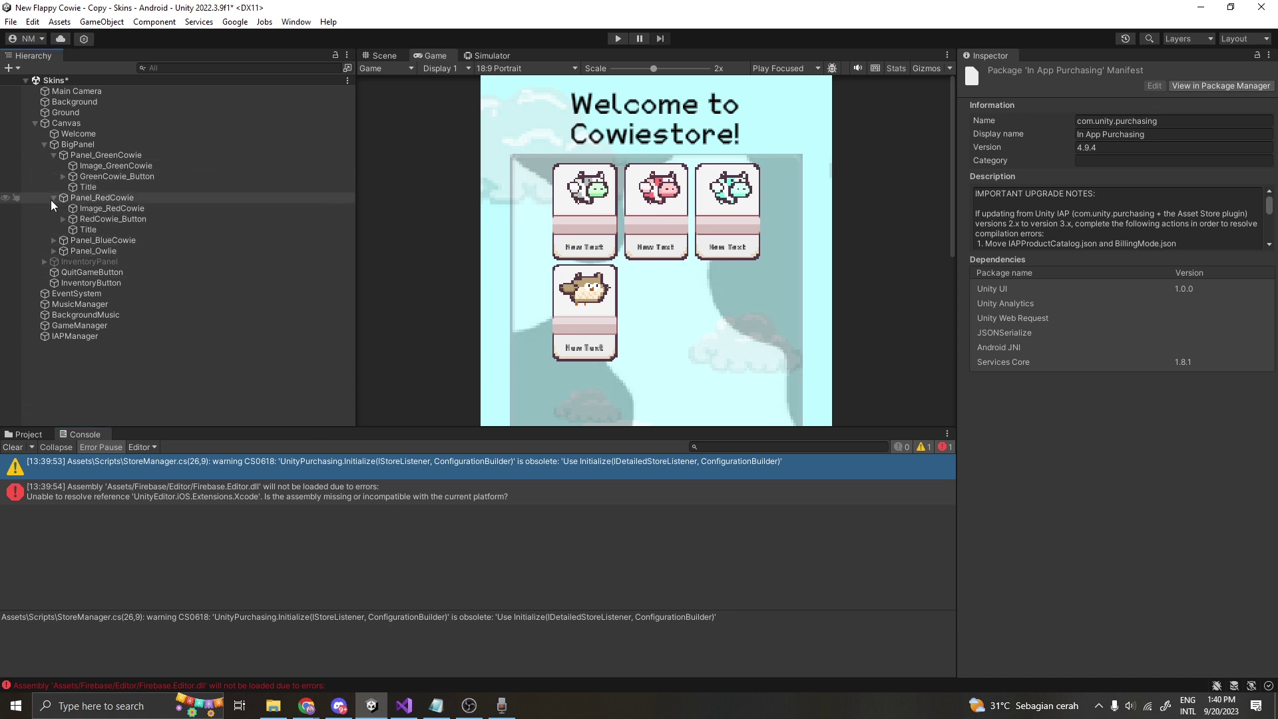
{"action": "left_click", "coordinate": [112, 216]}
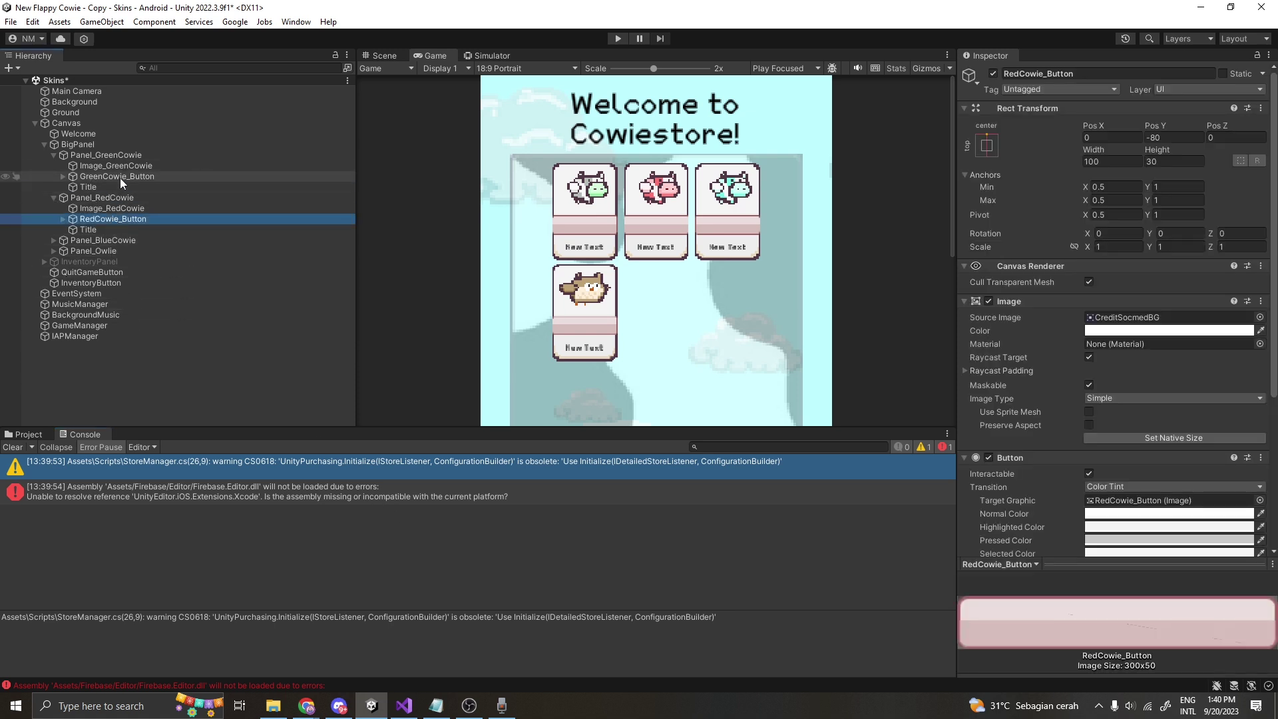
{"action": "left_click", "coordinate": [120, 177]}
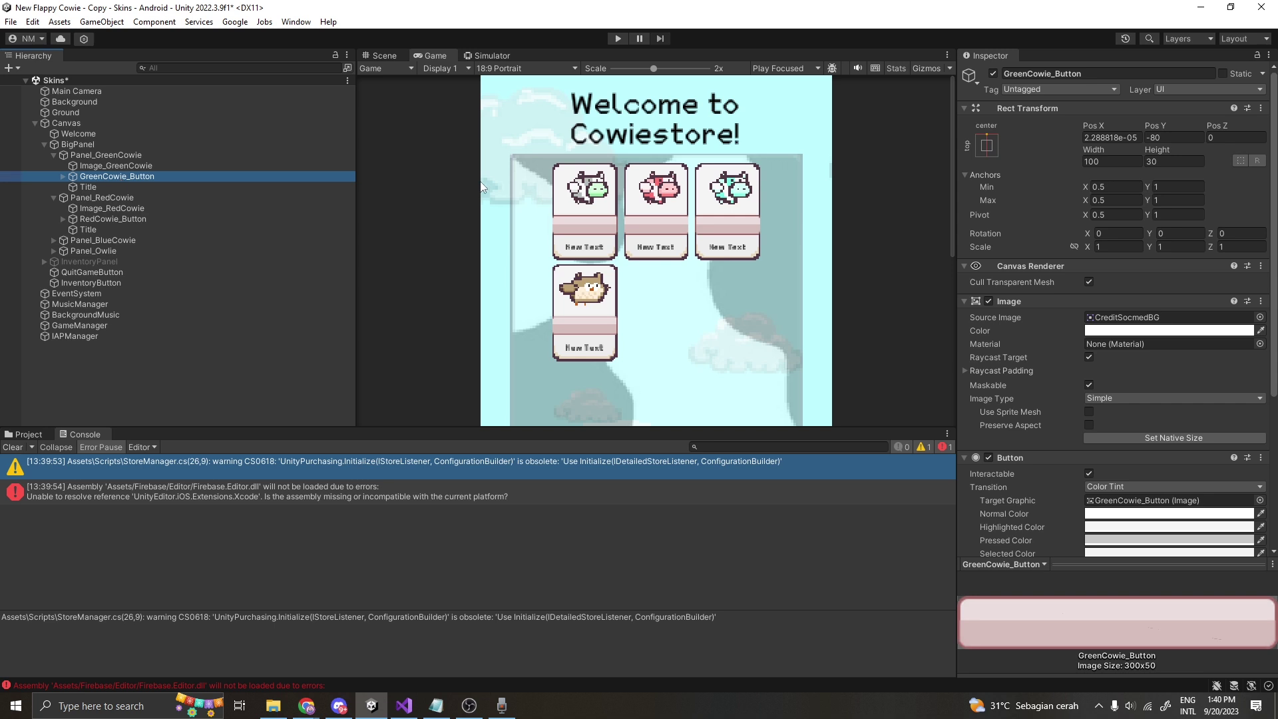
{"action": "scroll", "coordinate": [1109, 300], "scroll_direction": "down", "scroll_amount": 5}
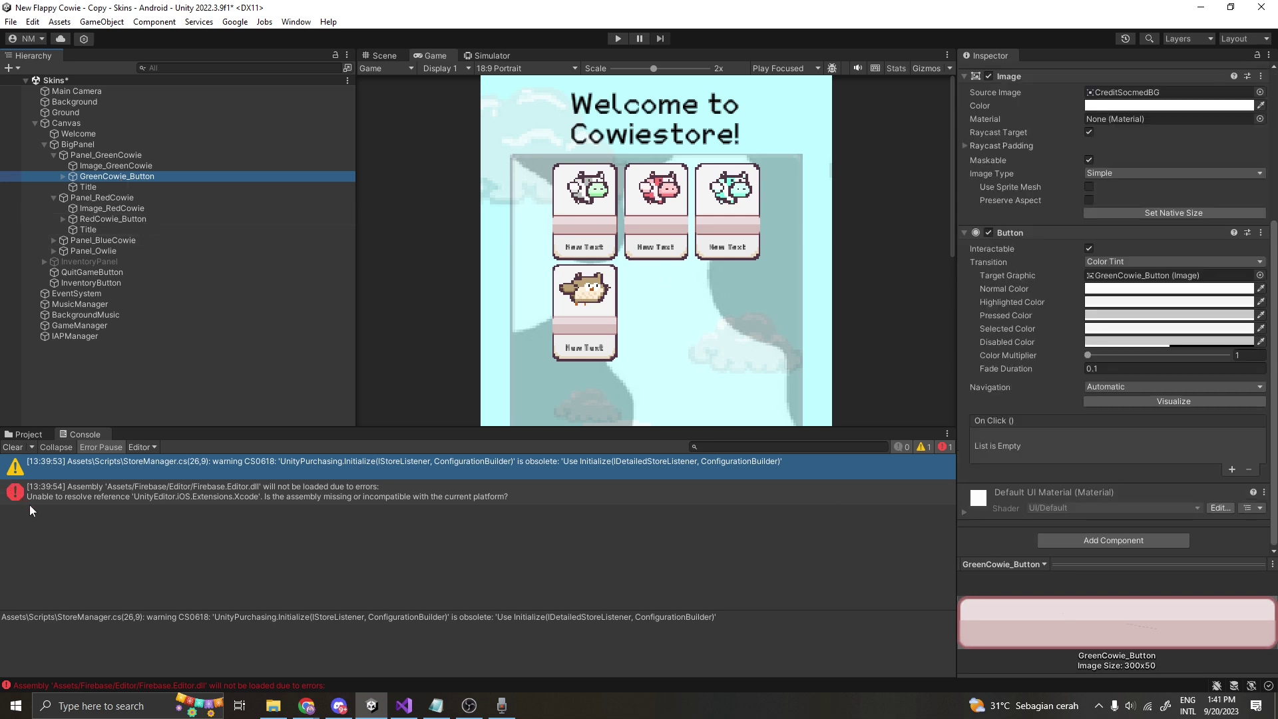
{"action": "left_click", "coordinate": [71, 336]}
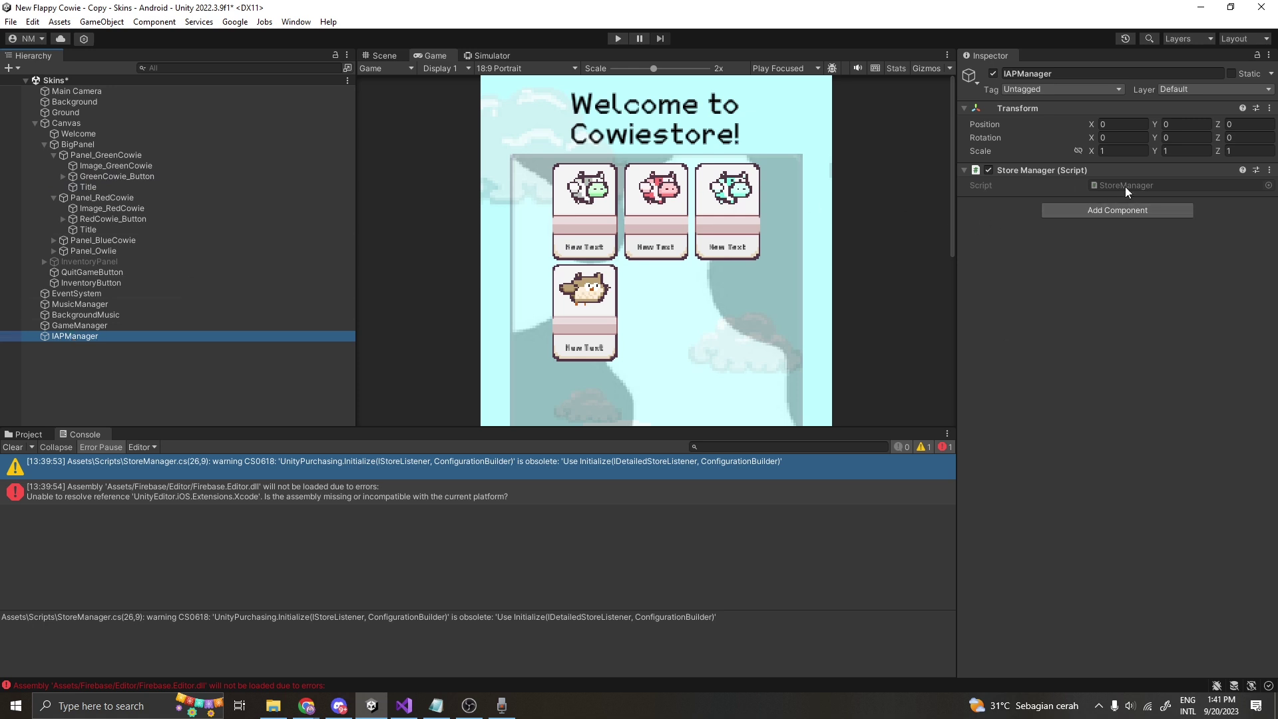
{"action": "left_click", "coordinate": [130, 179]}
{"action": "scroll", "coordinate": [1169, 437], "scroll_direction": "down", "scroll_amount": 3}
{"action": "scroll", "coordinate": [1169, 436], "scroll_direction": "down", "scroll_amount": 2}
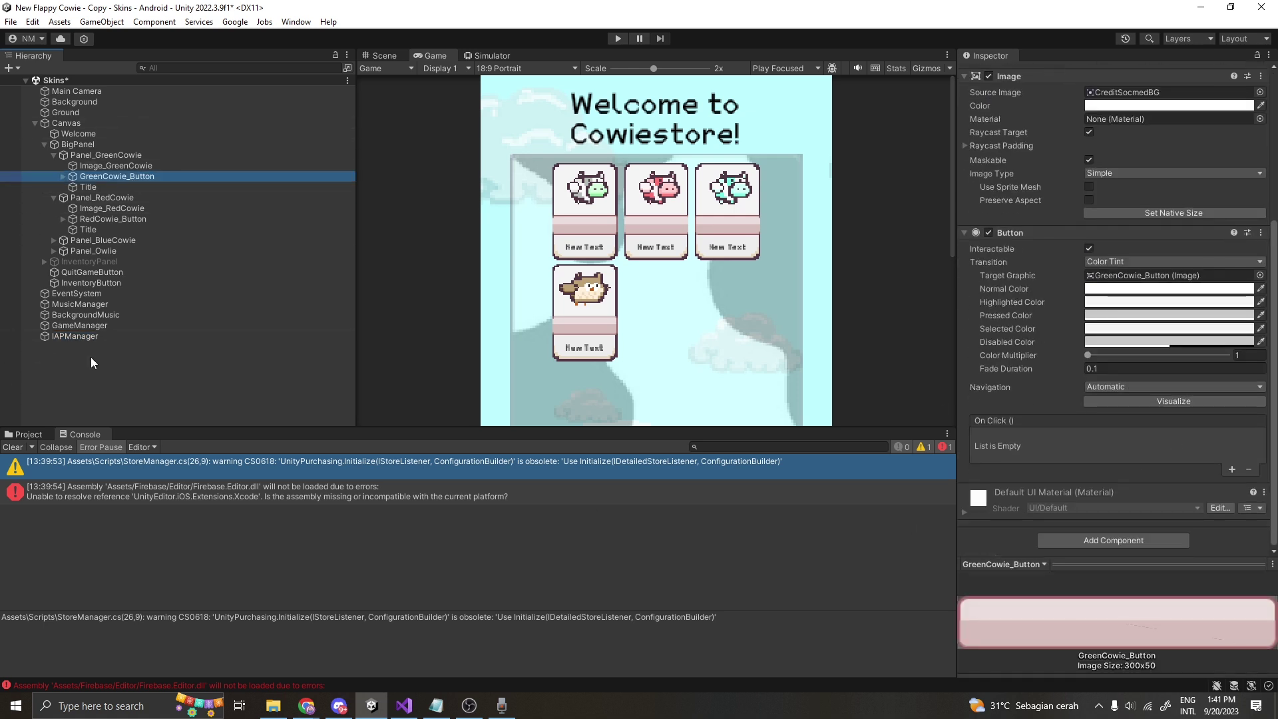
Step: Add a GreenCowie_Button On Click event calling IAPManager's StoreManager.PurchaseProductGreenCowie()
{"action": "left_click", "coordinate": [1231, 469]}
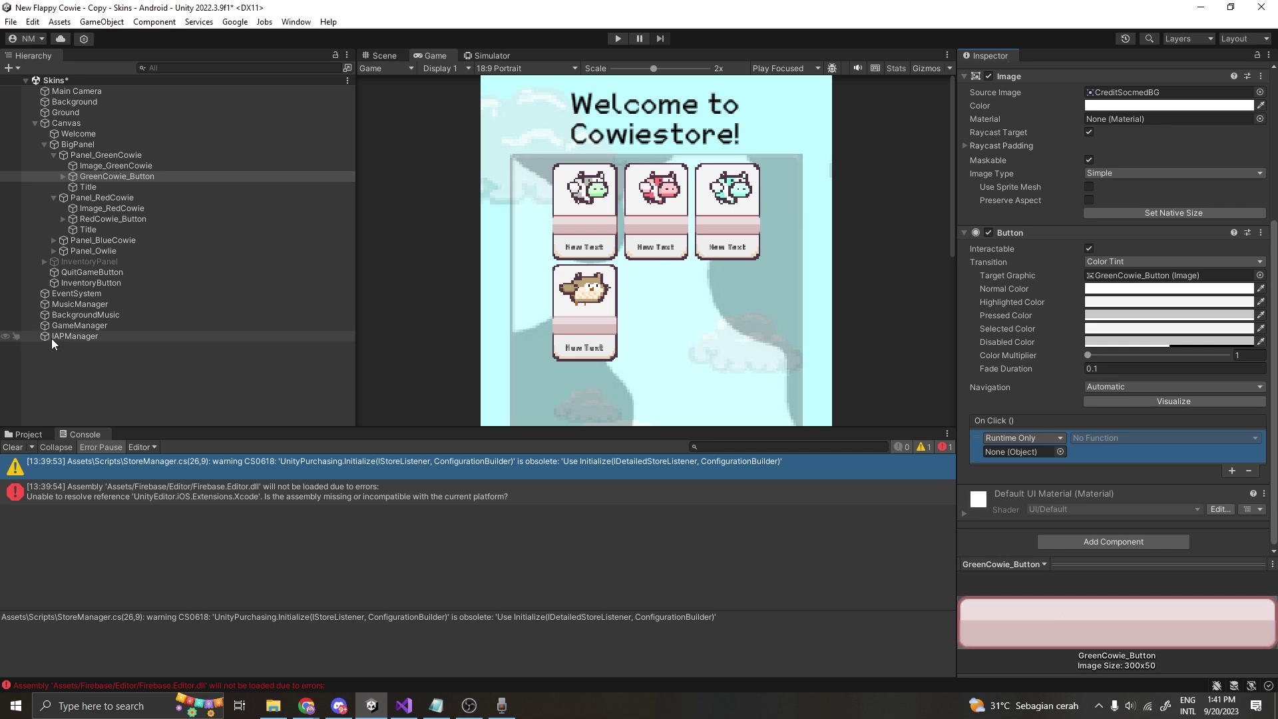
{"action": "mouse_move", "coordinate": [116, 176]}
{"action": "left_mouse_down"}
{"action": "mouse_move", "coordinate": [1065, 451]}
{"action": "mouse_move", "coordinate": [1032, 452]}
{"action": "left_mouse_up"}
{"action": "left_click", "coordinate": [1116, 438]}
{"action": "mouse_move", "coordinate": [1119, 501]}
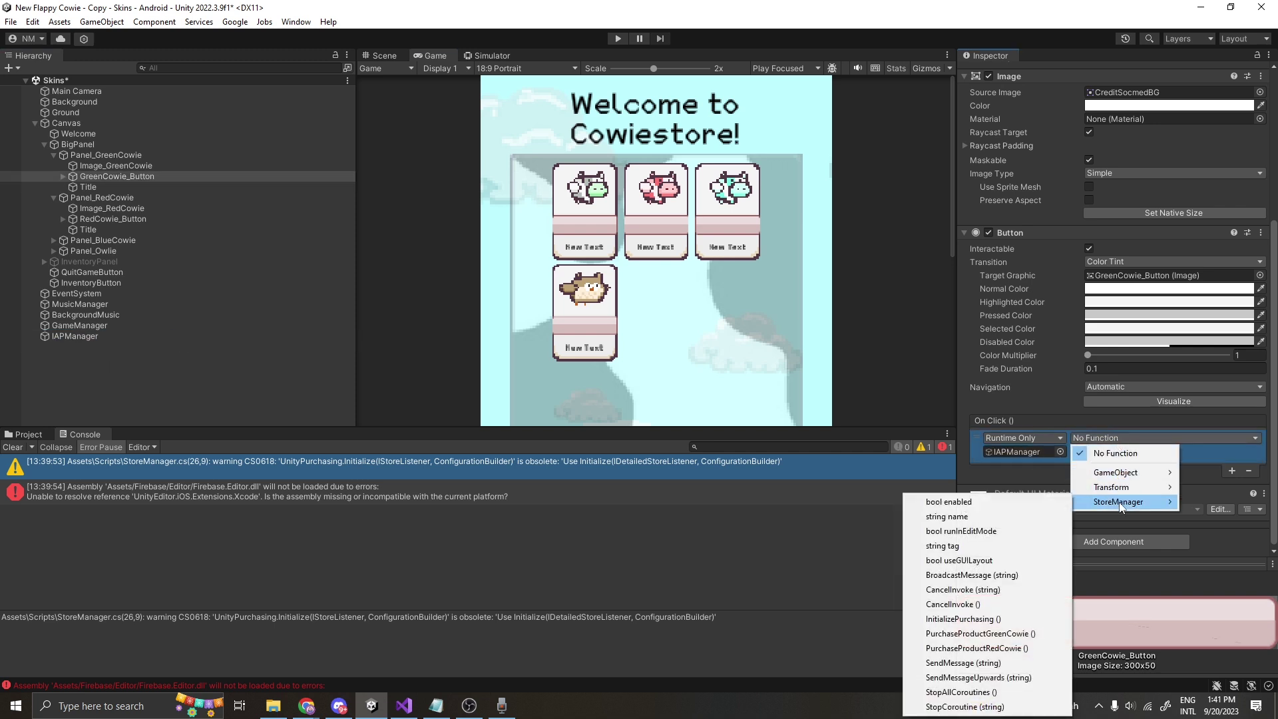
{"action": "left_click", "coordinate": [1029, 641]}
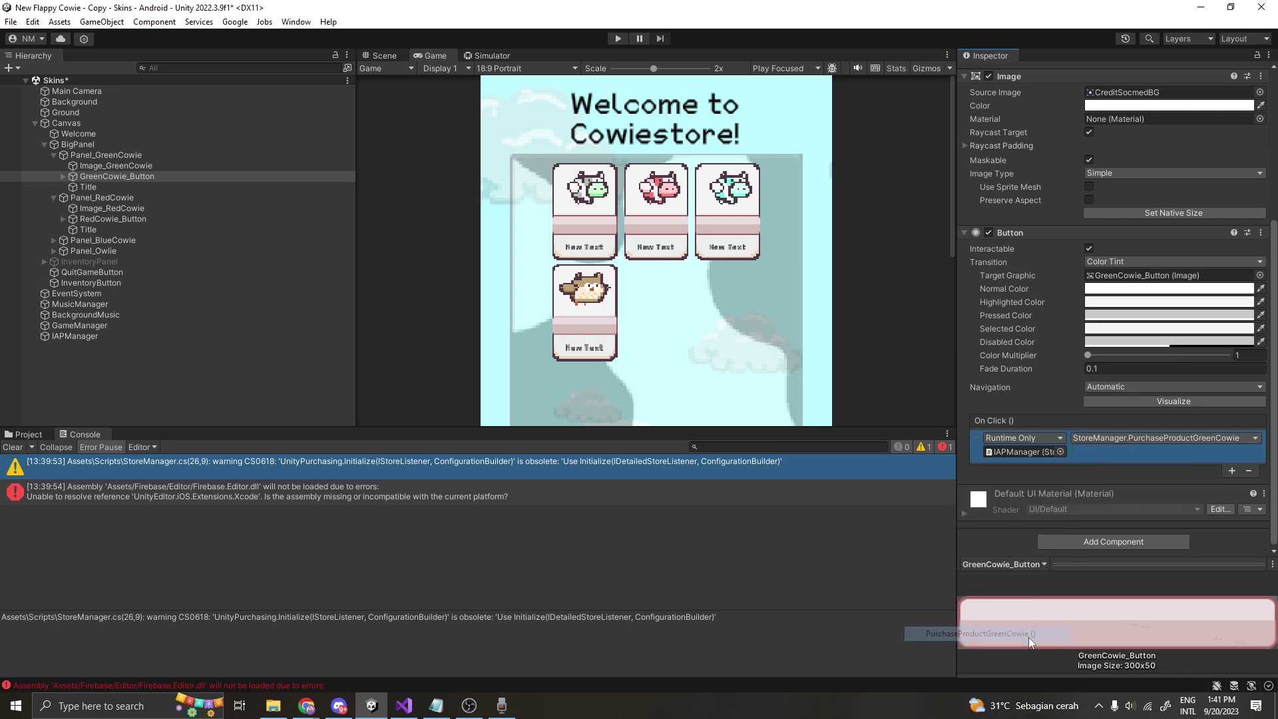
{"action": "left_click", "coordinate": [125, 217]}
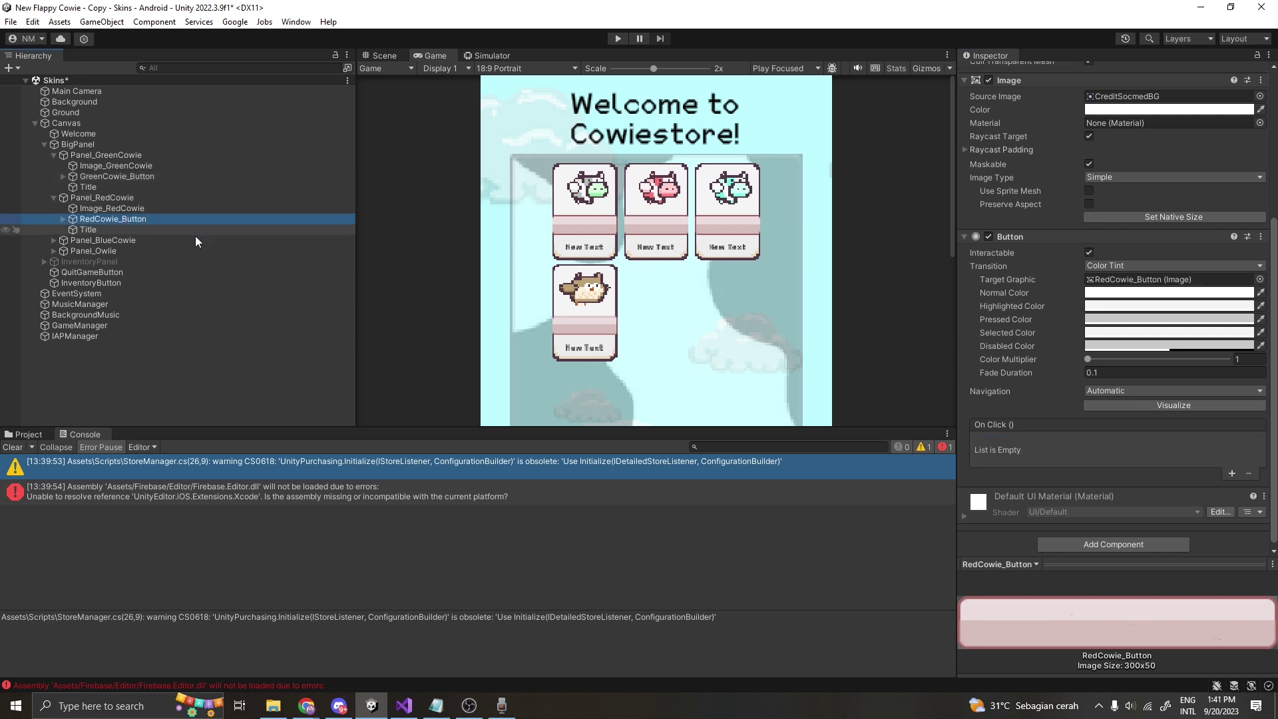
Step: Add a RedCowie_Button On Click event calling IAPManager's StoreManager.PurchaseProductRedCowie()
{"action": "left_click", "coordinate": [1231, 469]}
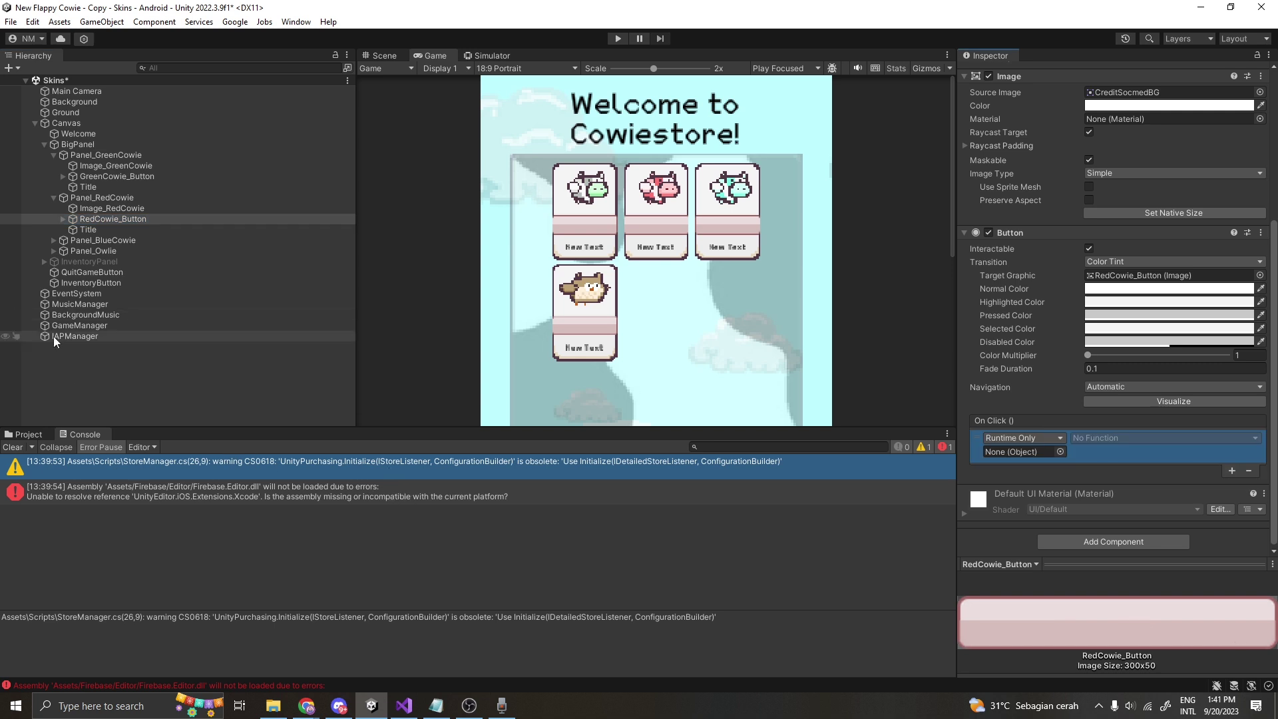
{"action": "mouse_move", "coordinate": [53, 337]}
{"action": "left_mouse_down"}
{"action": "mouse_move", "coordinate": [1008, 469]}
{"action": "mouse_move", "coordinate": [1021, 452]}
{"action": "left_mouse_up"}
{"action": "left_click", "coordinate": [1122, 439]}
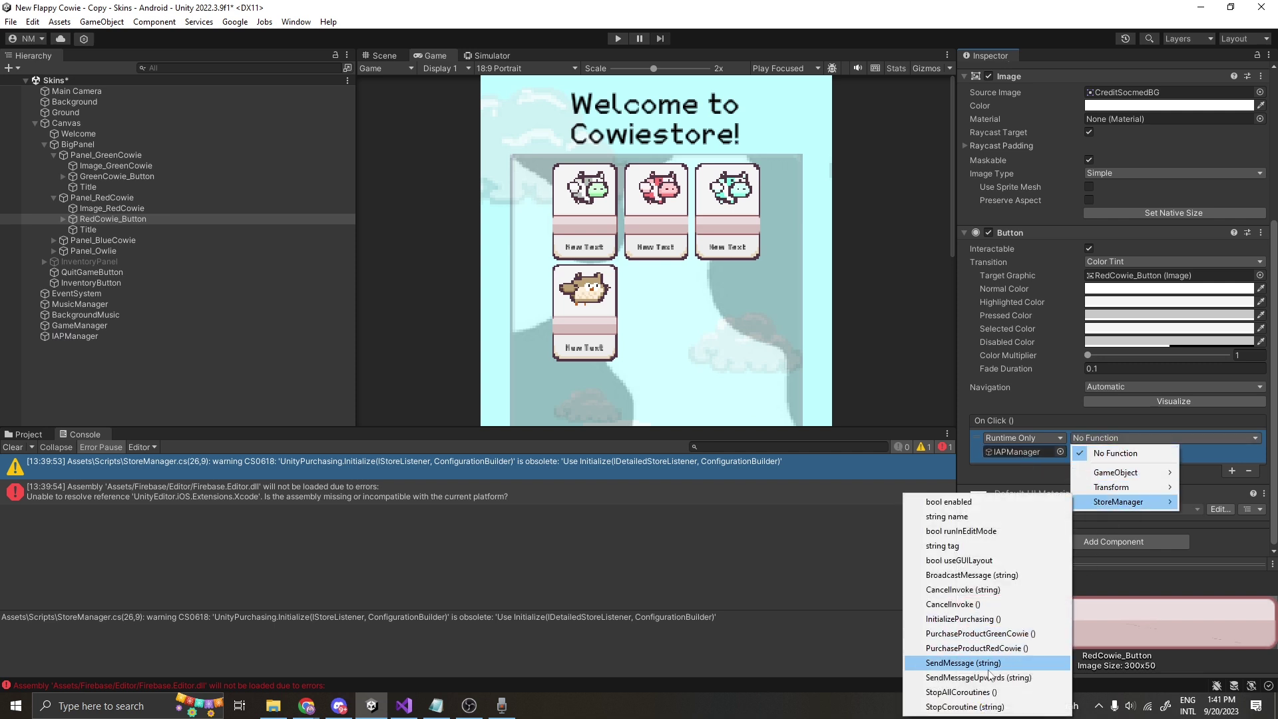
{"action": "left_click", "coordinate": [989, 649]}
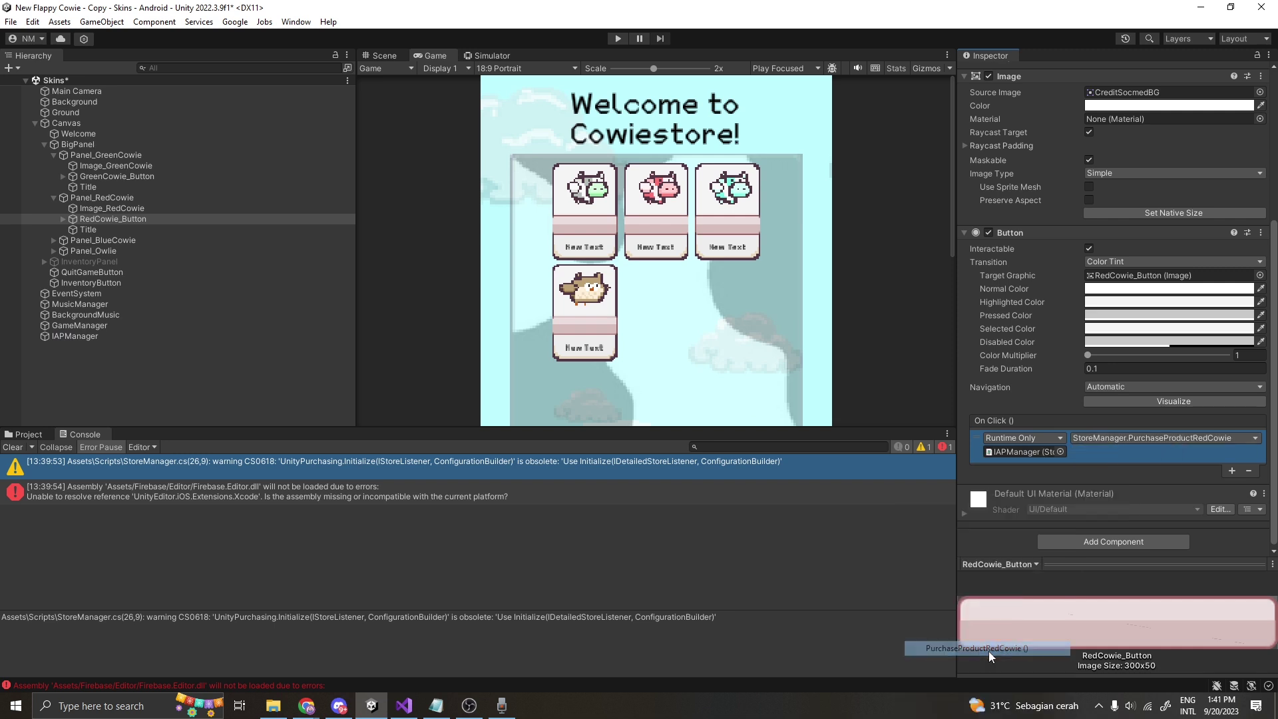
Step: In Play mode, cancel the green cowie Fake Store purchase and buy the red cowie
{"action": "left_click", "coordinate": [618, 38]}
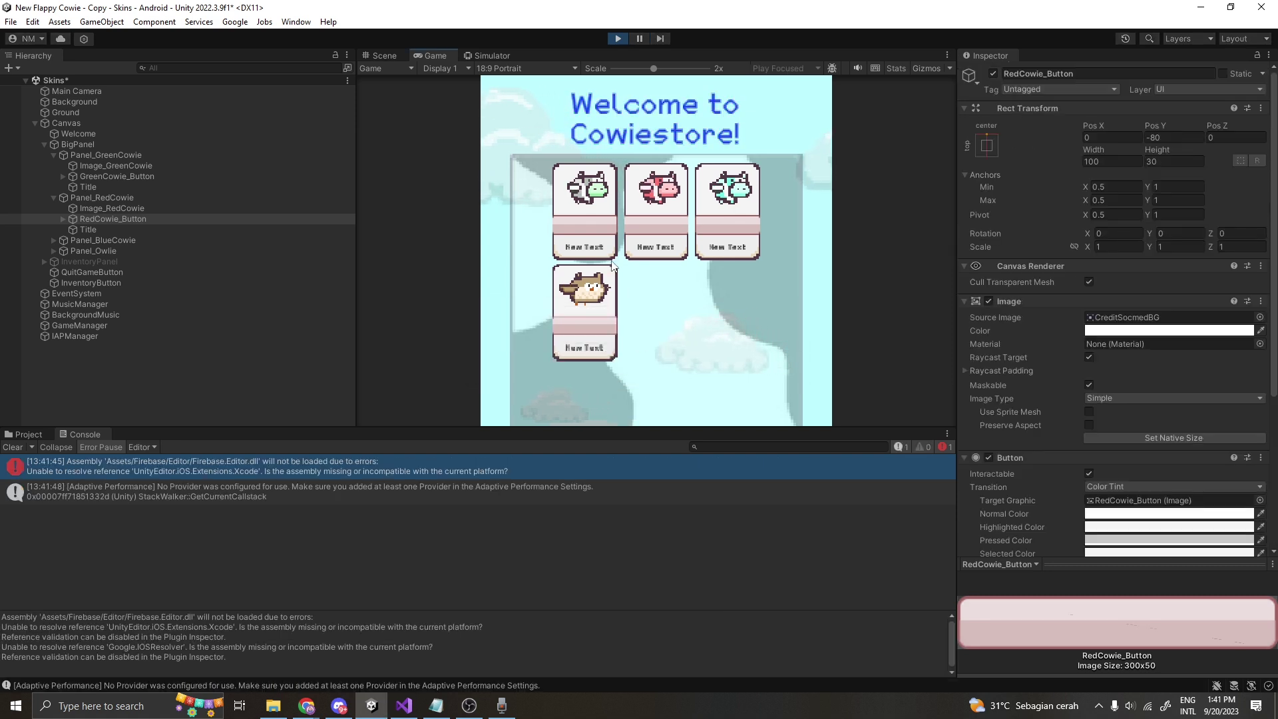
{"action": "left_click", "coordinate": [598, 227]}
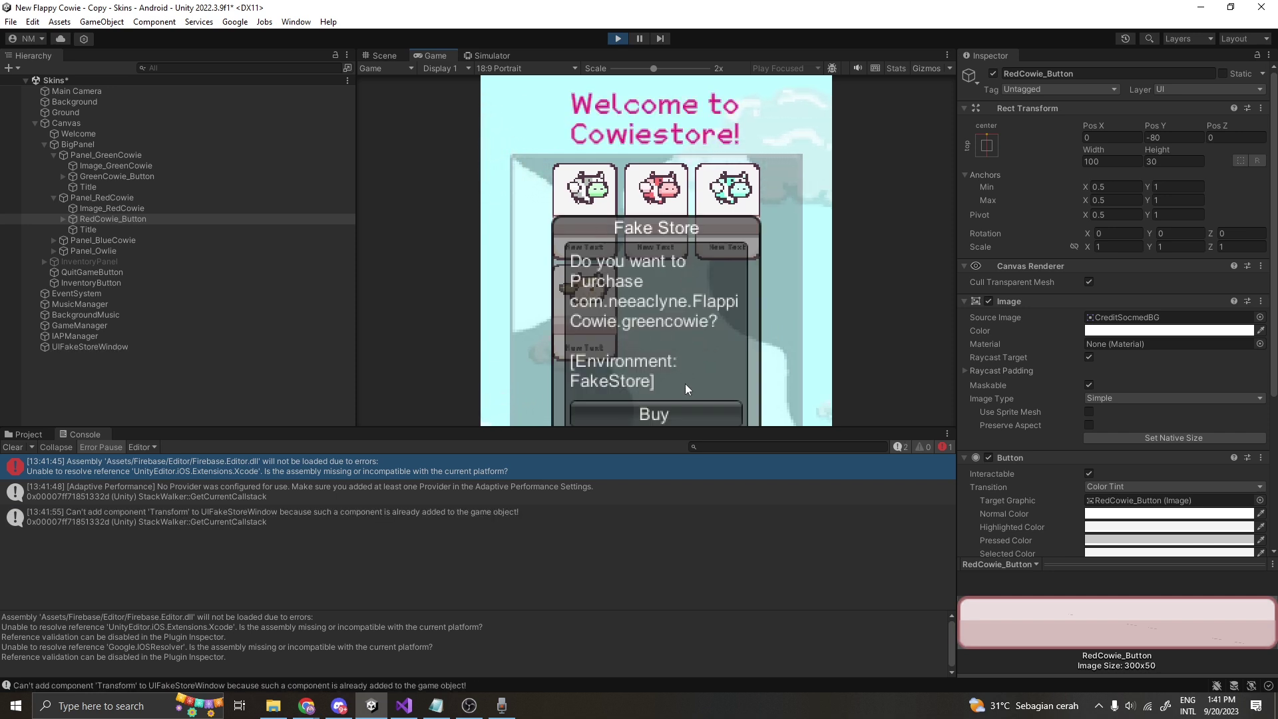
{"action": "mouse_move", "coordinate": [652, 69]}
{"action": "left_mouse_down"}
{"action": "mouse_move", "coordinate": [624, 68]}
{"action": "mouse_move", "coordinate": [638, 69]}
{"action": "left_mouse_up"}
{"action": "left_click", "coordinate": [702, 316]}
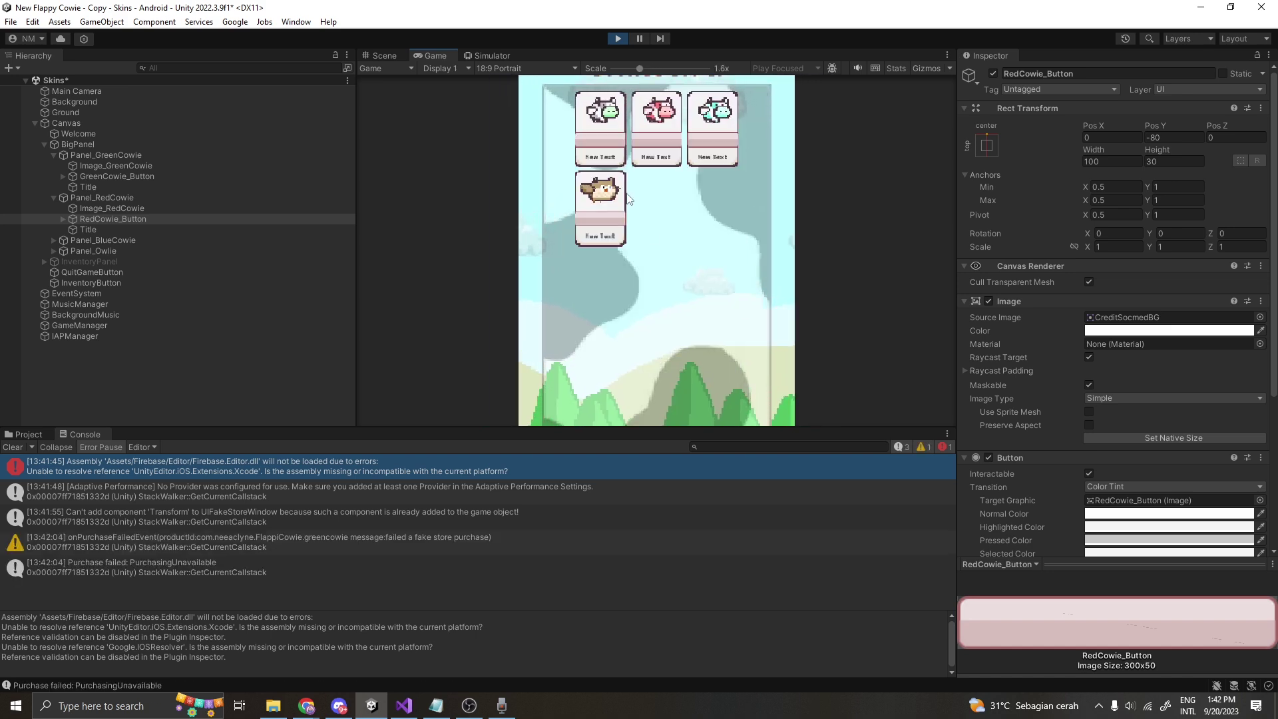
{"action": "left_click", "coordinate": [653, 141]}
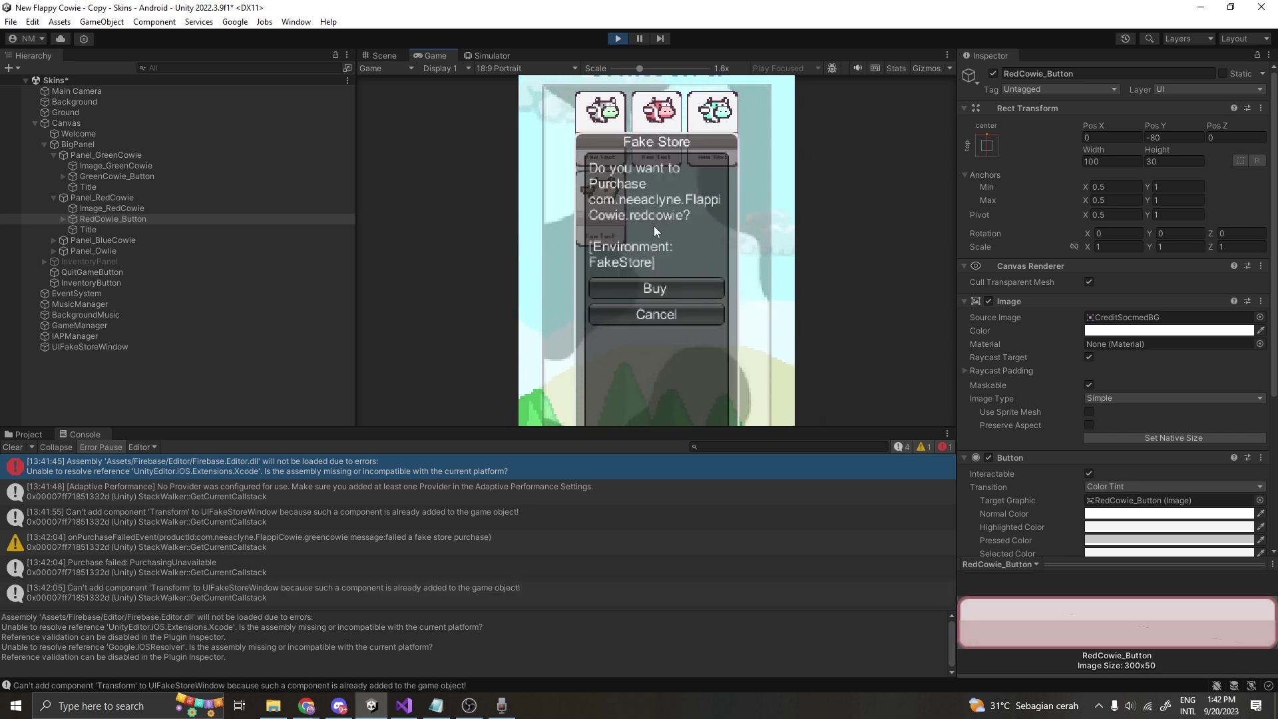
{"action": "left_click", "coordinate": [654, 289]}
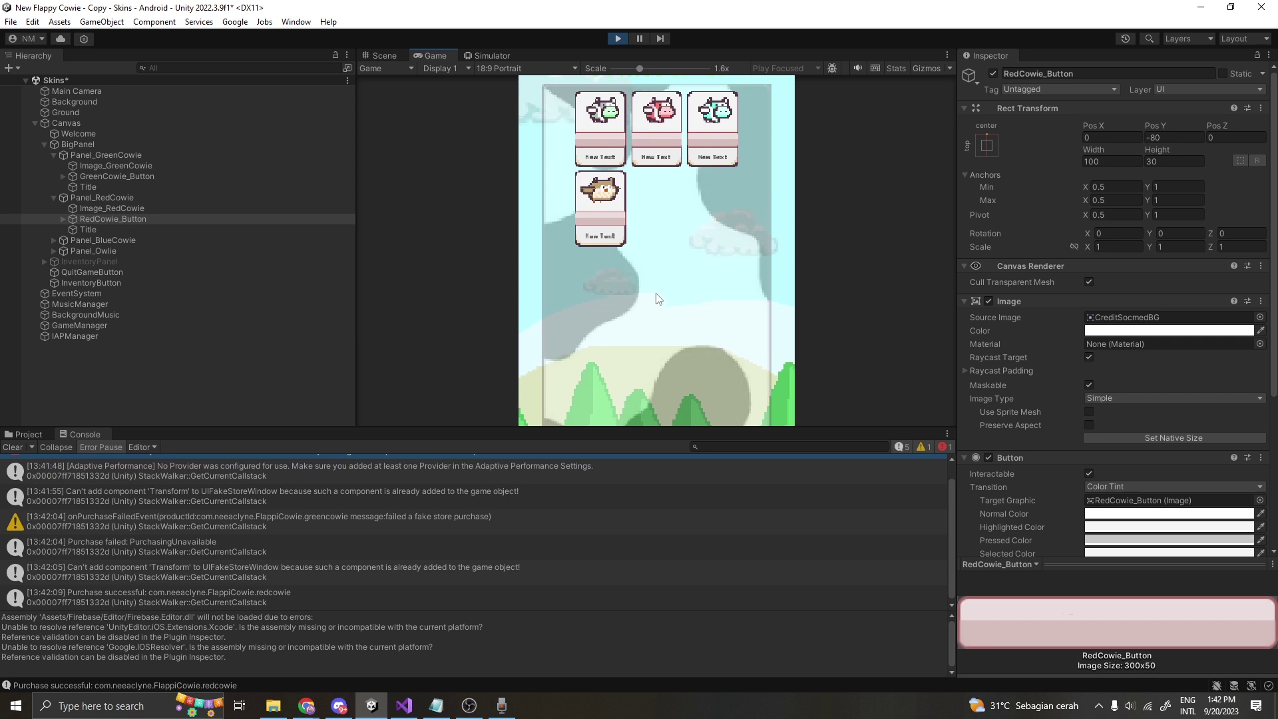